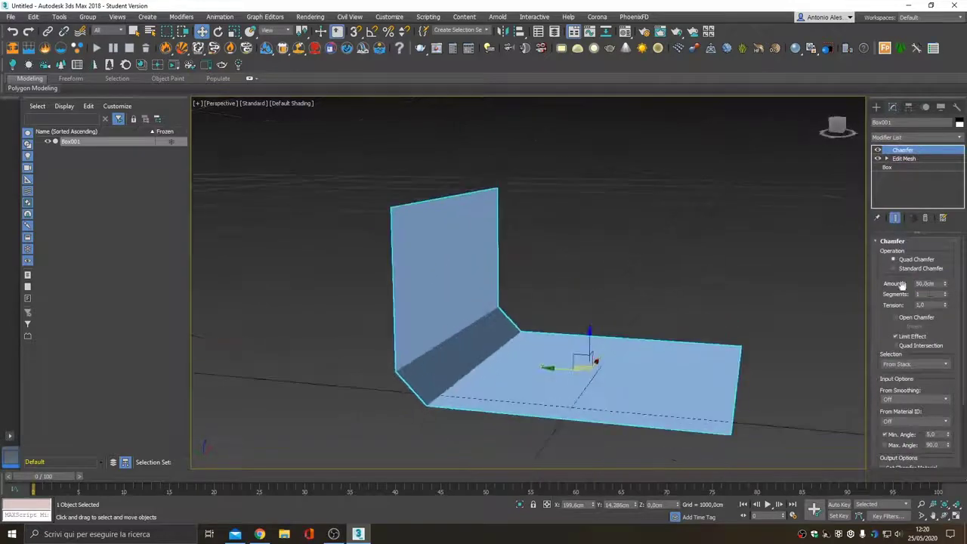
Give the floor-to-wall chamfer 3 segments and start merging from the Corona model folder.
type("3")
key("Tab")
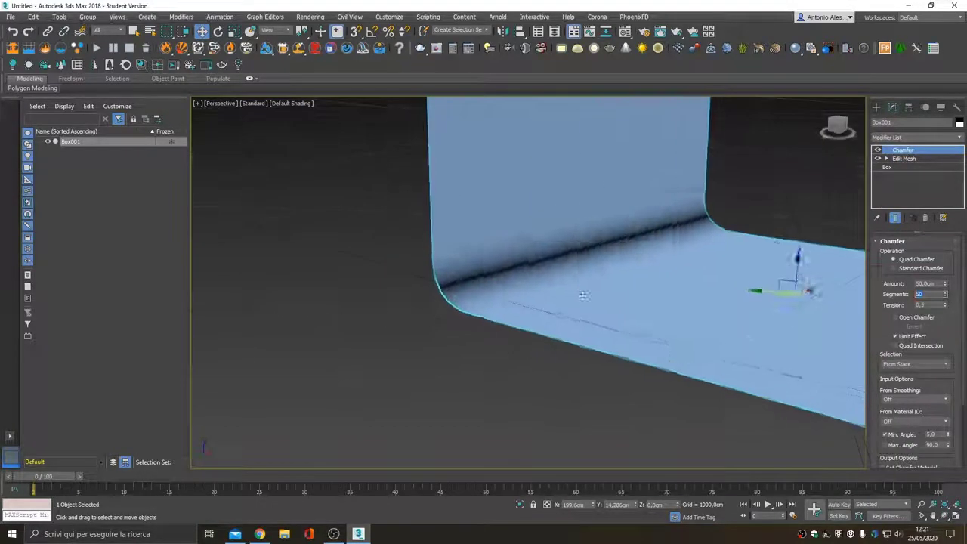
left_click(12, 17)
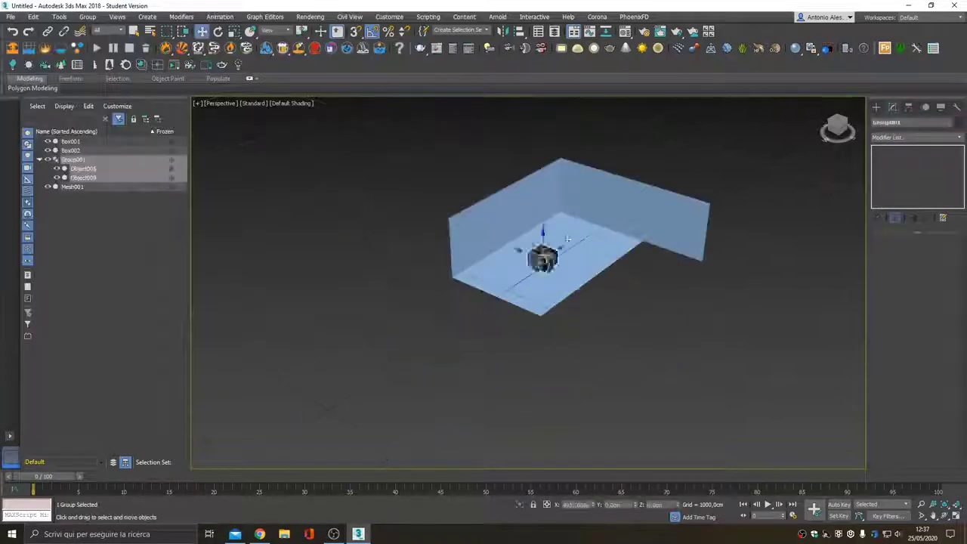
Replace the old camera with a new Corona camera aimed at the armchair.
scroll(567, 238, "up", 5)
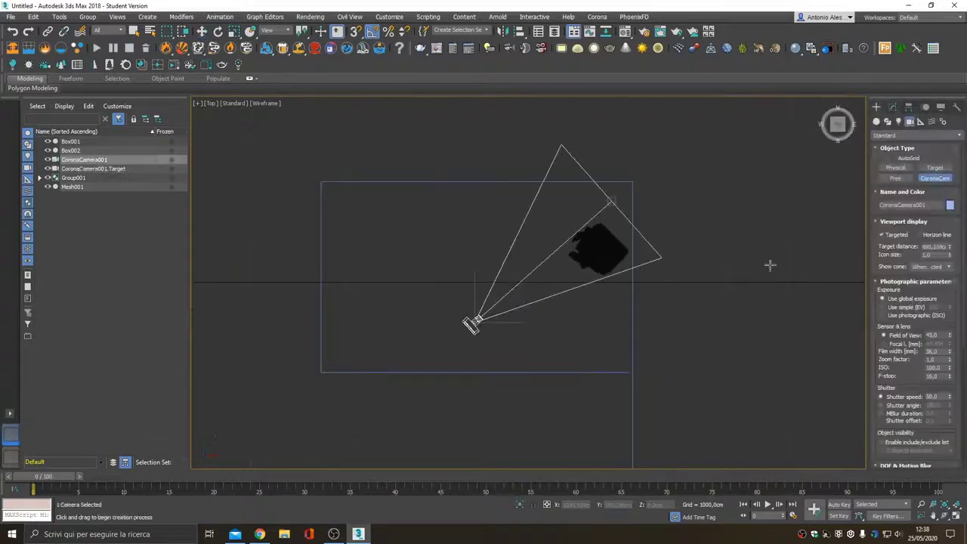
scroll(906, 303, "down", 1)
left_click(892, 107)
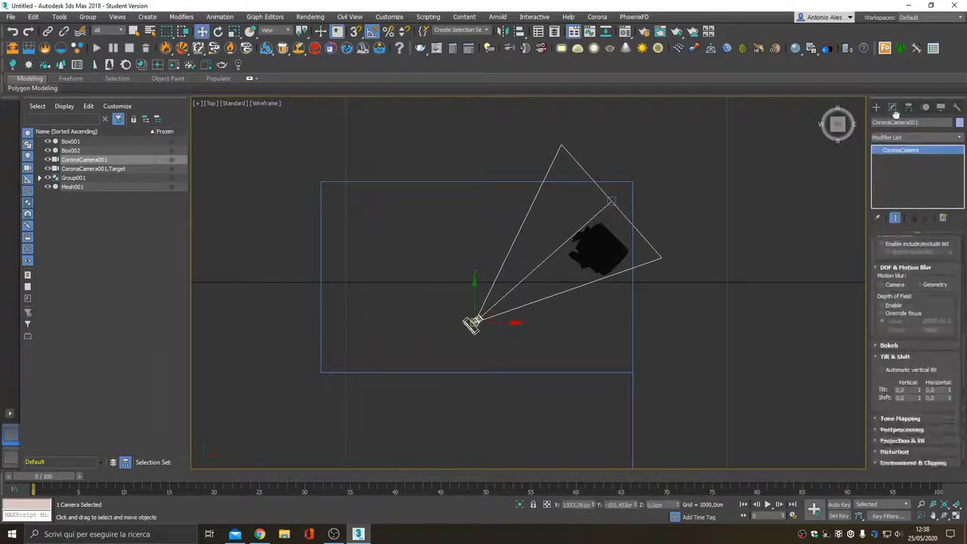
key("ctrl+z")
left_click_drag(404, 352, 586, 219)
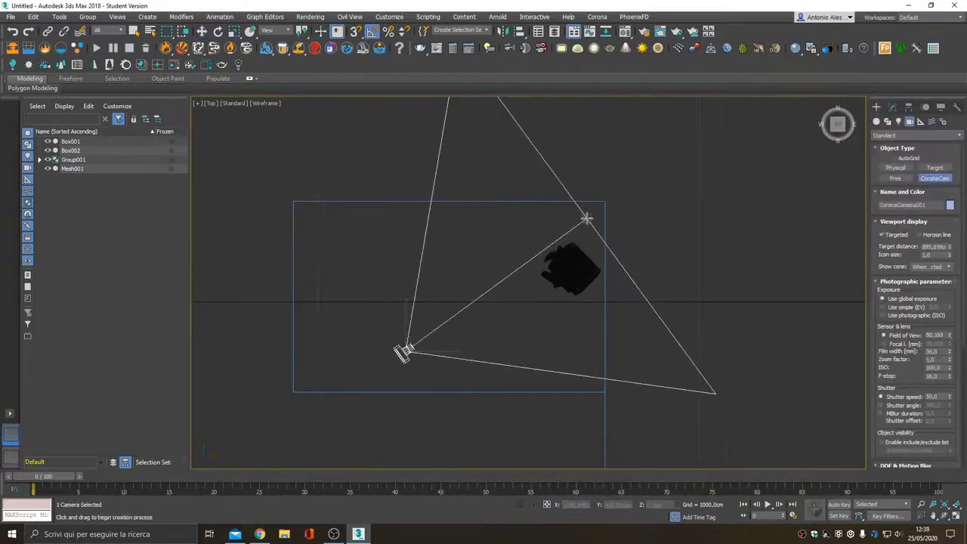
left_click(580, 225)
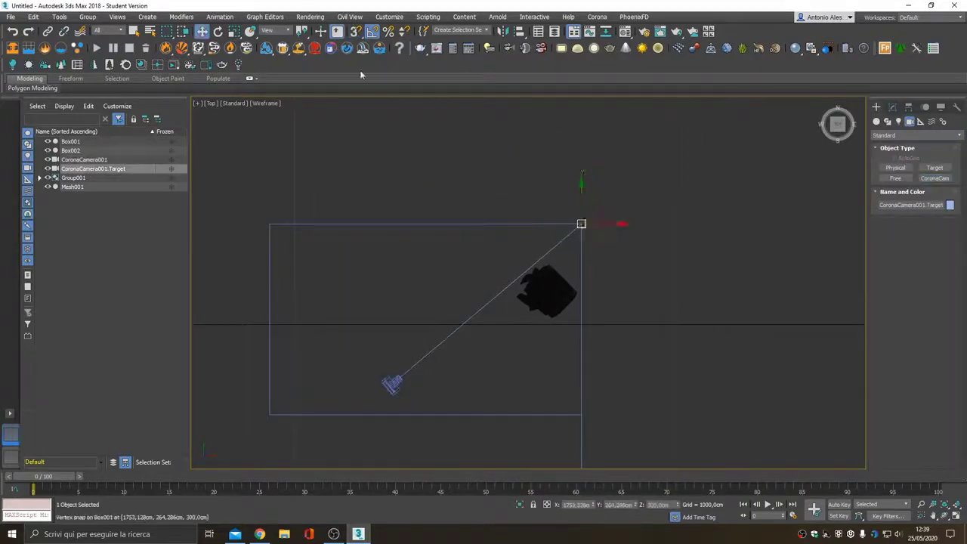
left_click(346, 281)
key("c")
Review the room from perspective and the camera view, then start saving the scene.
key("p")
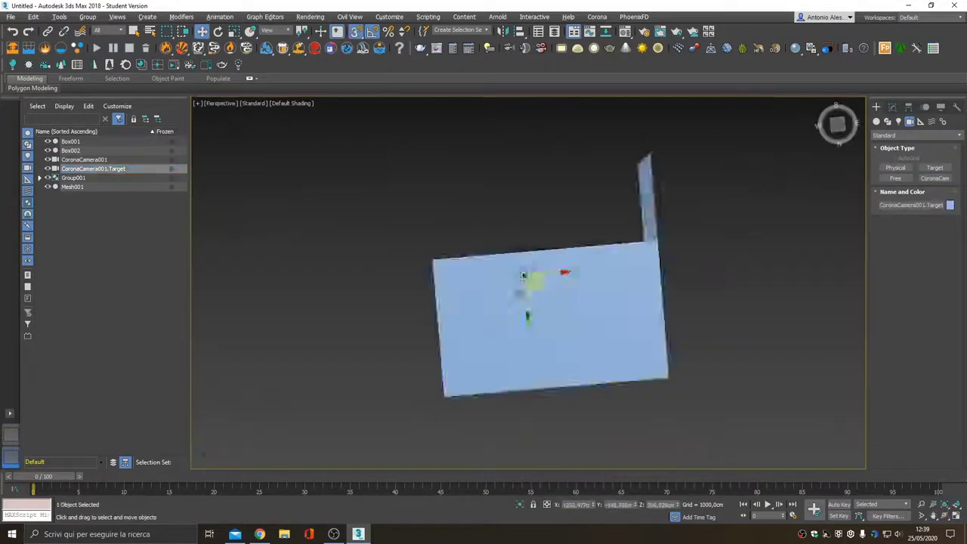
middle_click_drag(531, 302, 540, 413, "alt")
left_click(541, 413)
key("z")
scroll(531, 234, "up", 5)
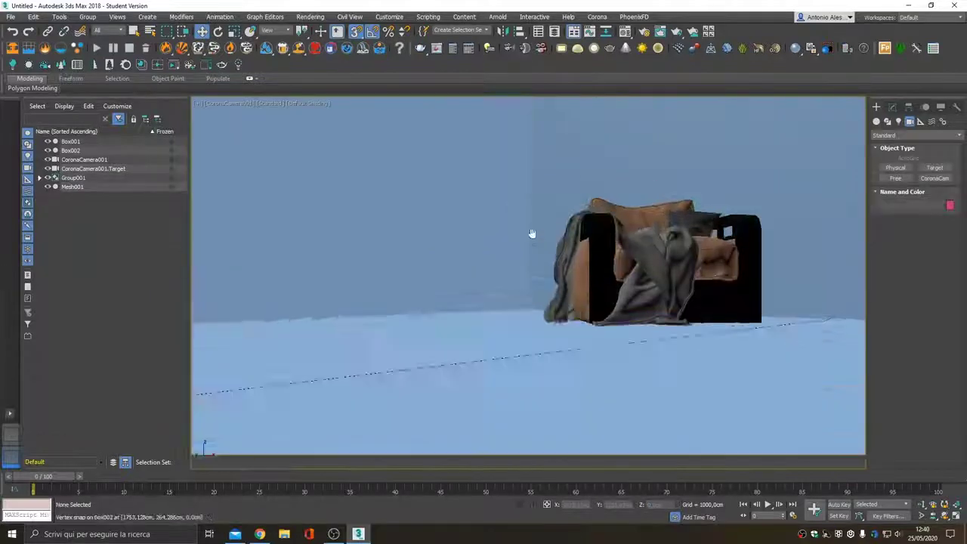
scroll(539, 306, "up", 2)
key("ctrl+s")
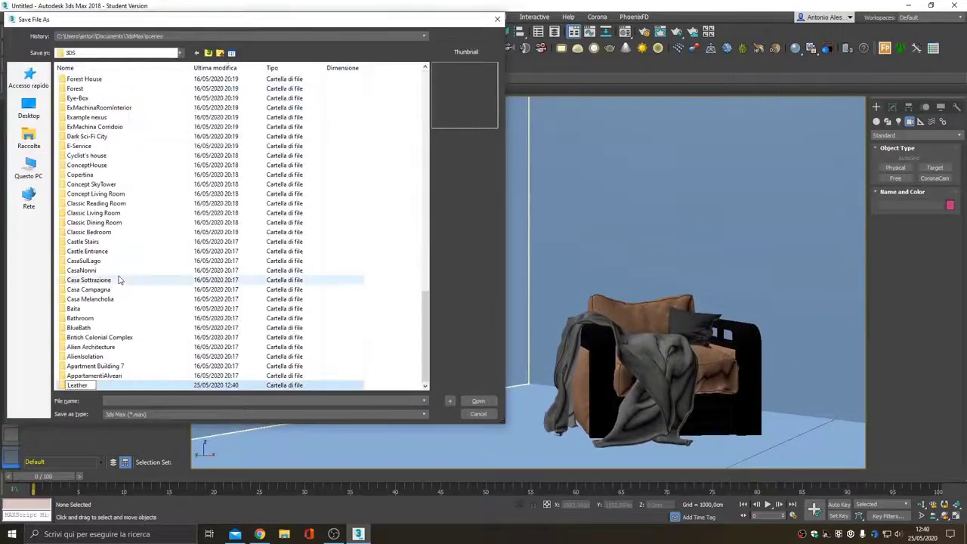
Save the scene as Leather Chair Set.max and merge in the floor lamp objects.
type("Ch")
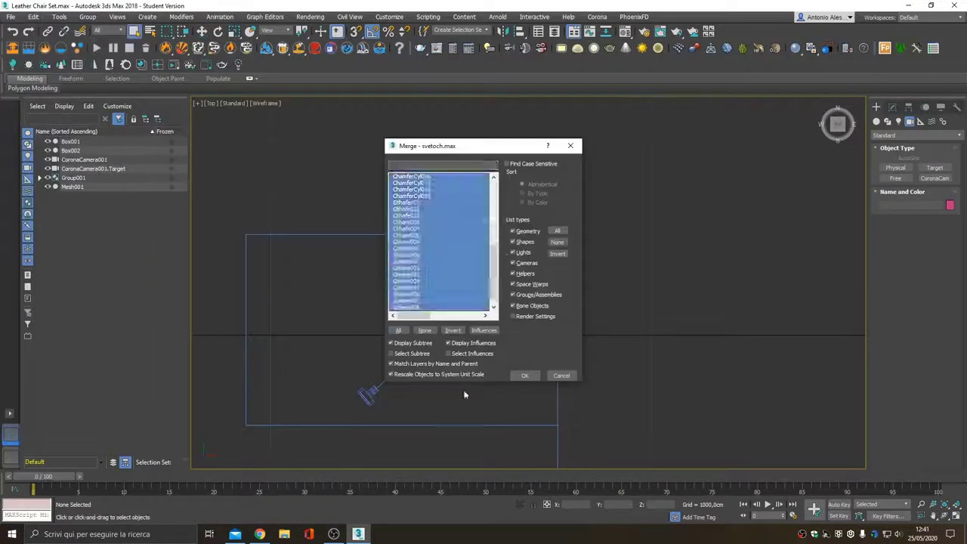
left_click(524, 375)
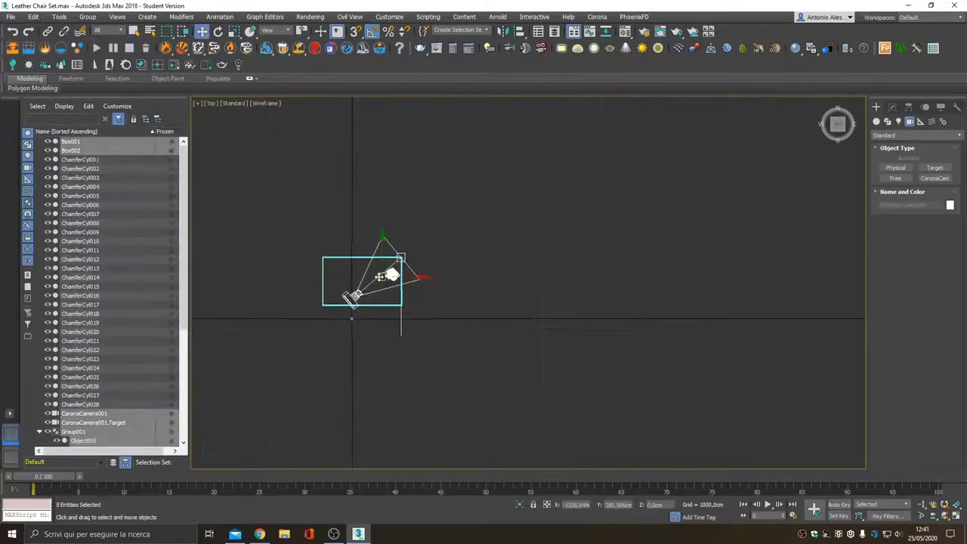
scroll(284, 258, "up", 5)
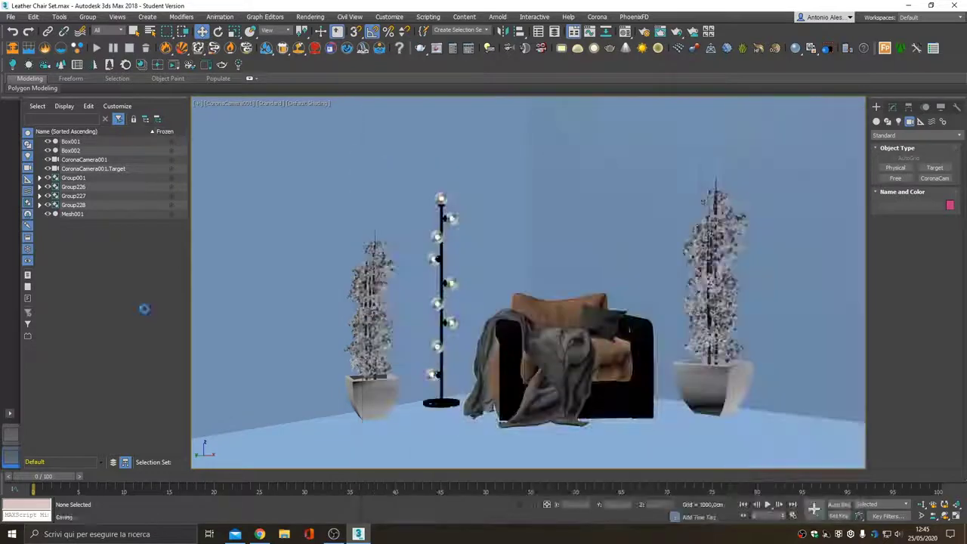
Run a Corona test render, then place a CoronaLight at a floor-lamp bulb in Top view.
left_click(760, 193)
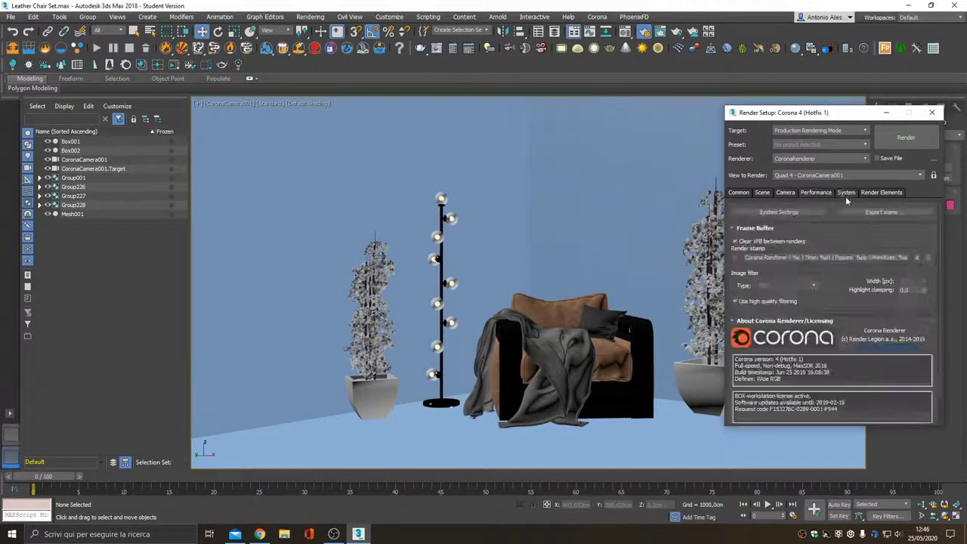
key("shift+q")
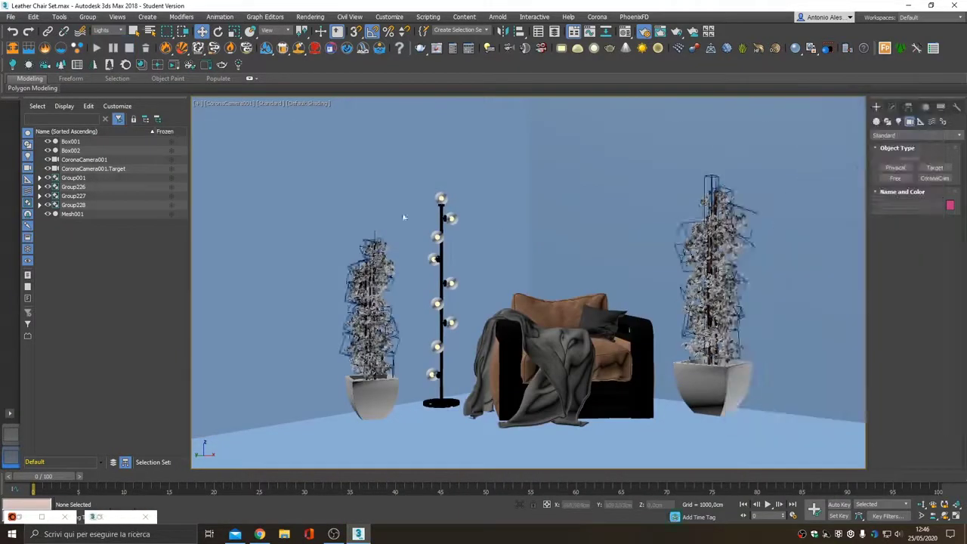
key("p")
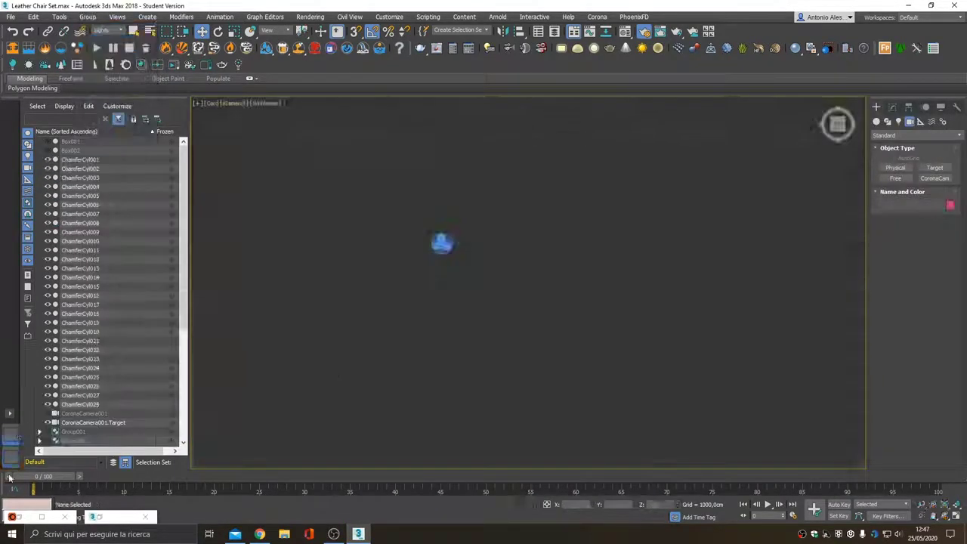
scroll(330, 294, "up", 5)
key("t")
key("F3")
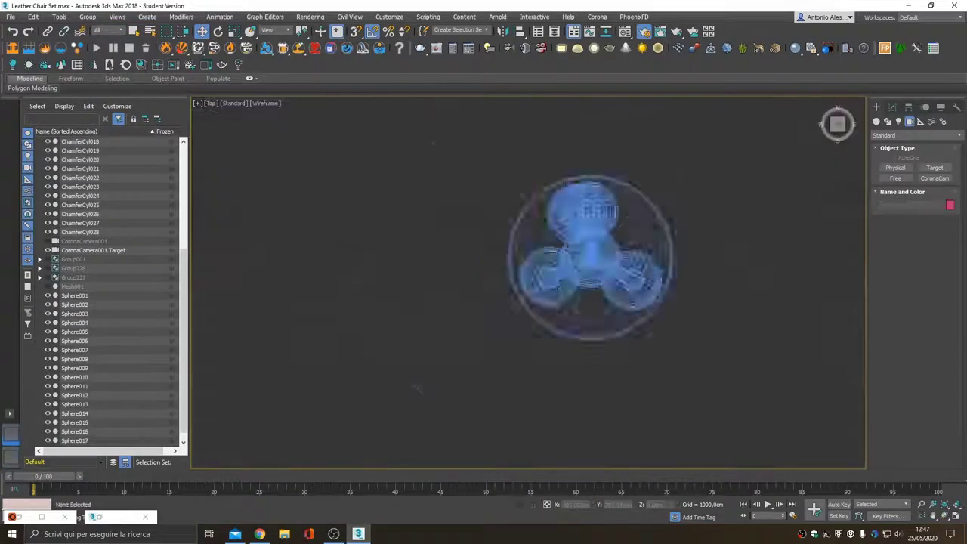
key("z")
left_click(453, 305)
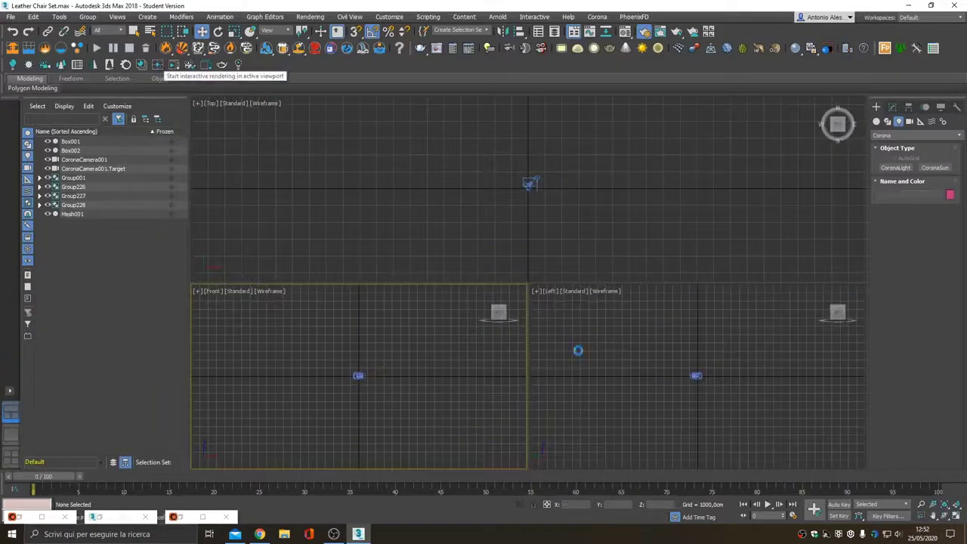
Set one viewport to the camera view and switch the front viewport to Top.
middle_click_drag(523, 201, 480, 219)
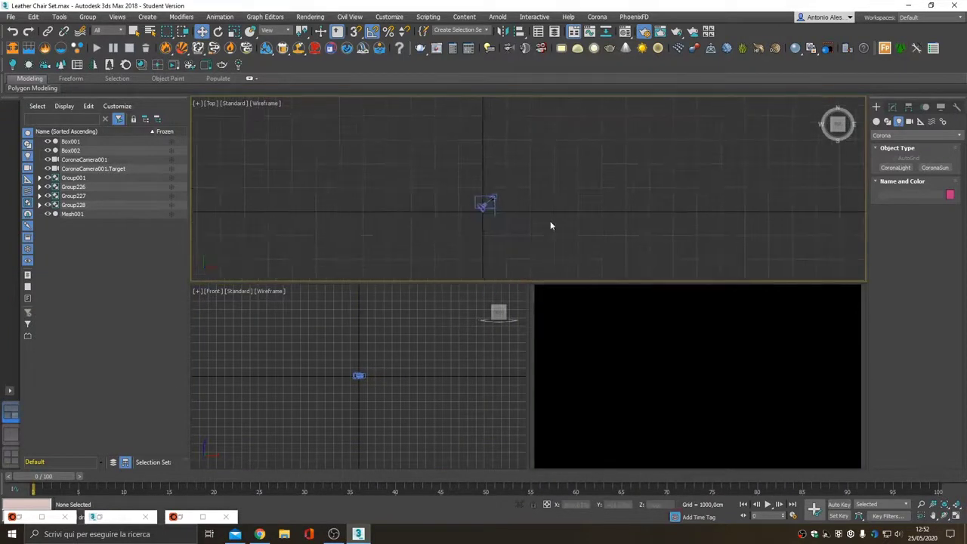
key("c")
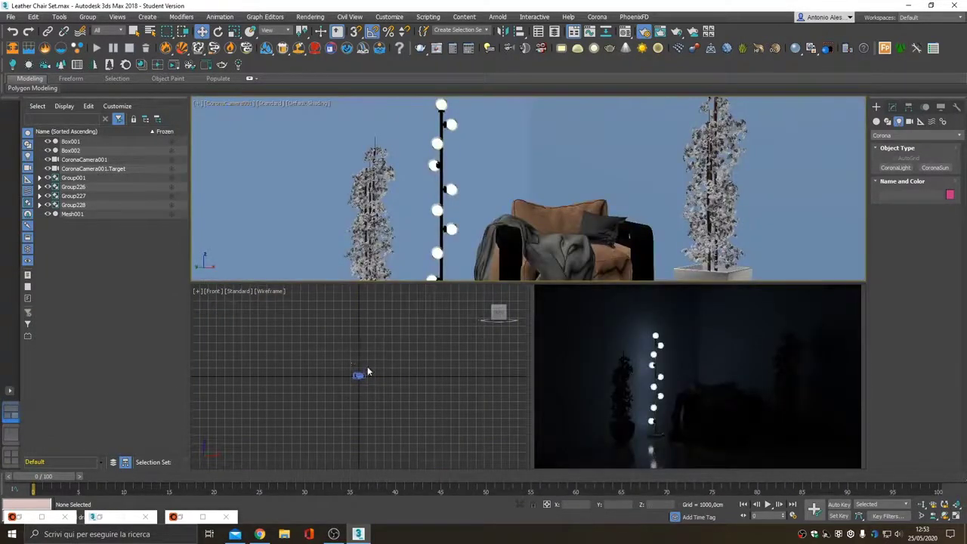
left_click(362, 365)
key("t")
Isolate the lamp's light strand with Hide Unselected, then unhide everything again.
left_click(423, 216)
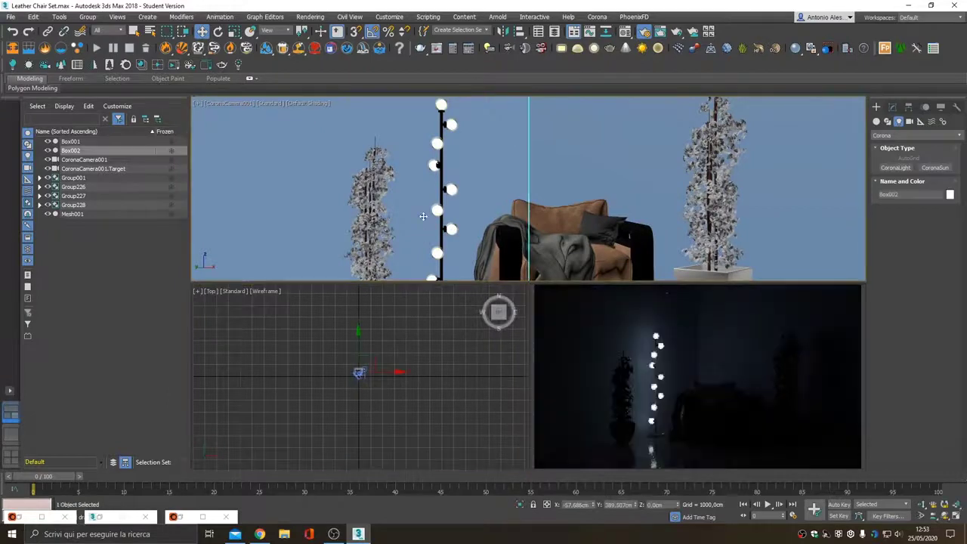
left_click(436, 211)
right_click(410, 194)
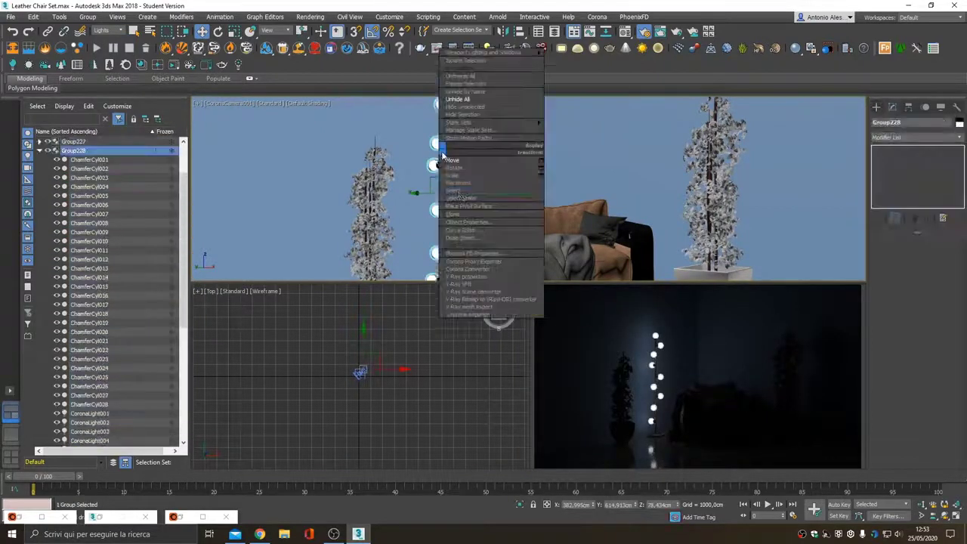
left_click(509, 179)
left_click(478, 105)
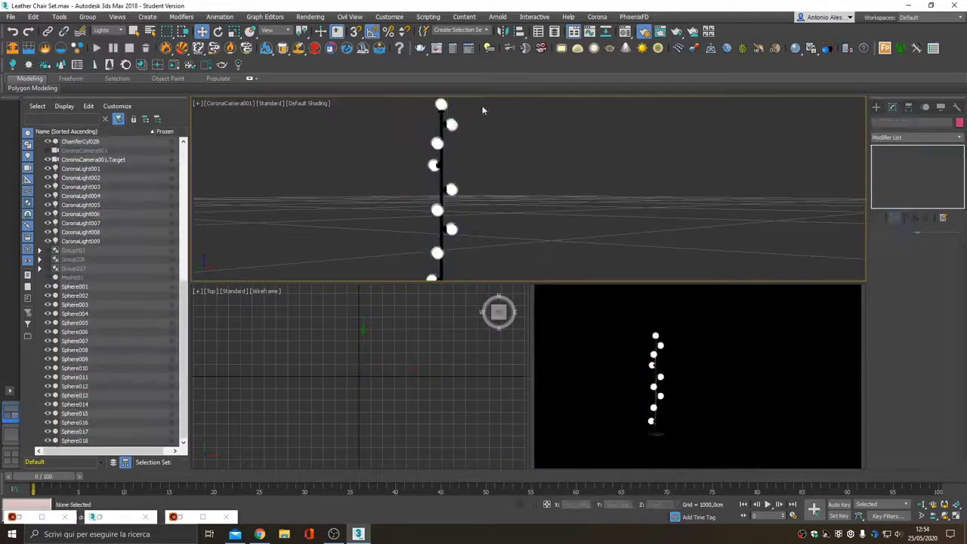
key("alt+q")
Draw a rectangular Corona light in Top view and raise it above the armchair corner.
left_click(577, 48)
middle_click_drag(343, 423, 391, 366)
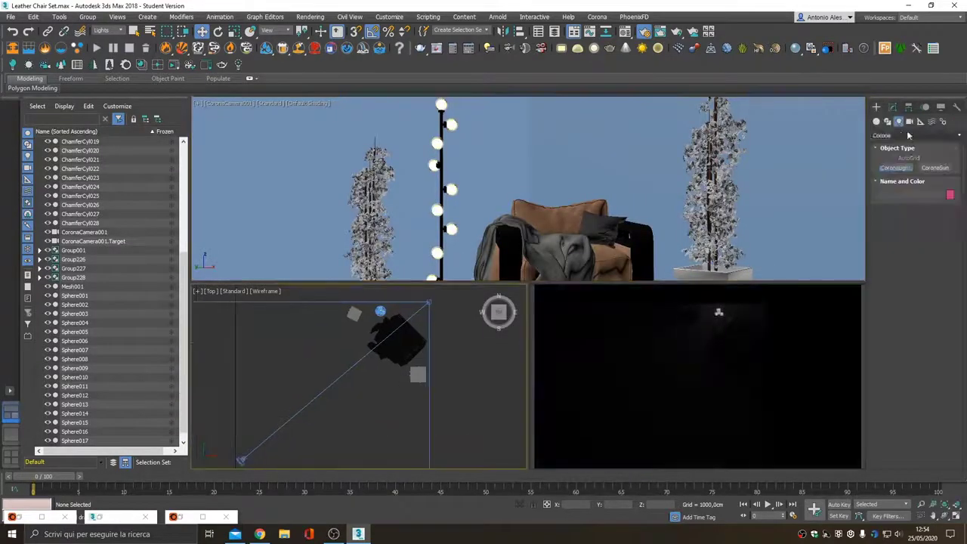
left_click(396, 411)
key("f")
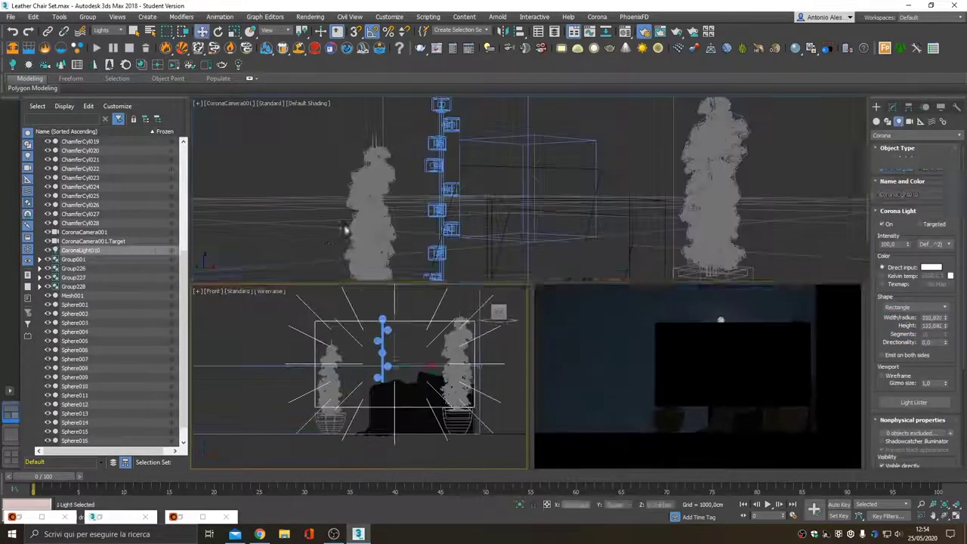
key("p")
key("w")
left_click_drag(521, 185, 521, 164)
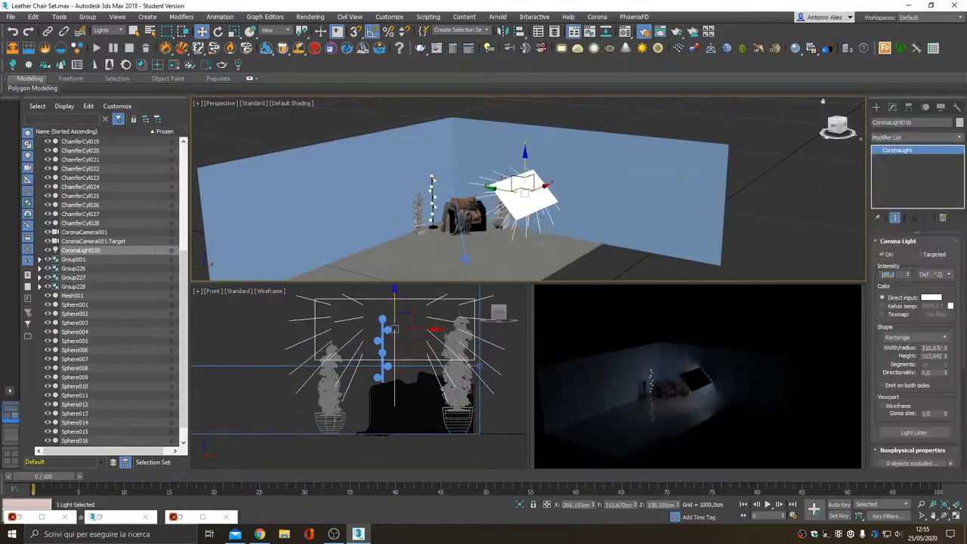
Isolate the lamp's light spheres in Top view and reselect the rectangle light.
right_click(539, 243)
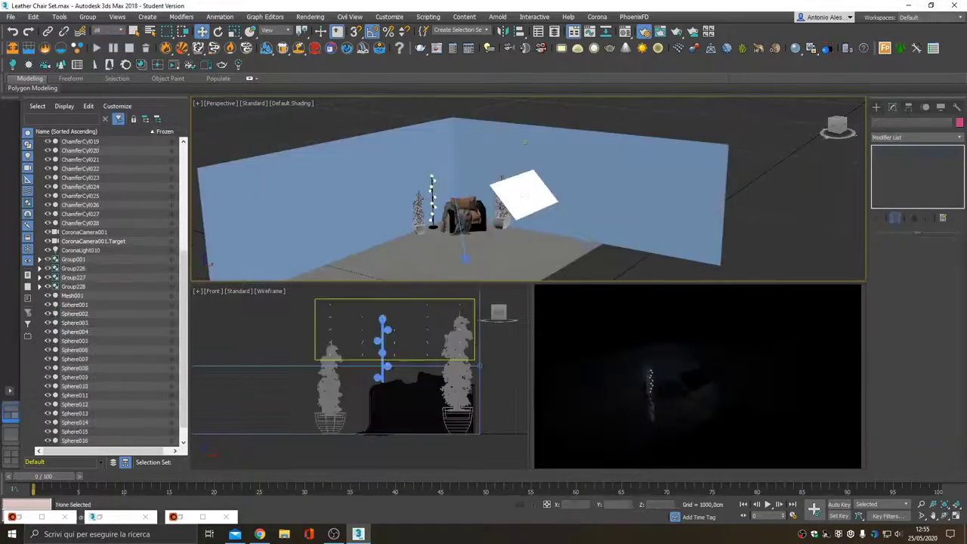
left_click(352, 372)
key("t")
key("alt+q")
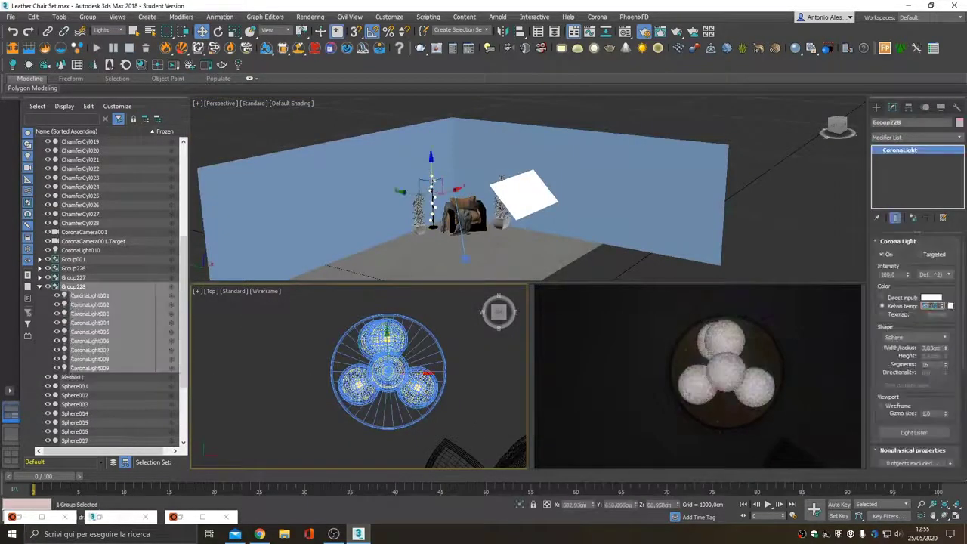
left_click(414, 198)
left_click(528, 192)
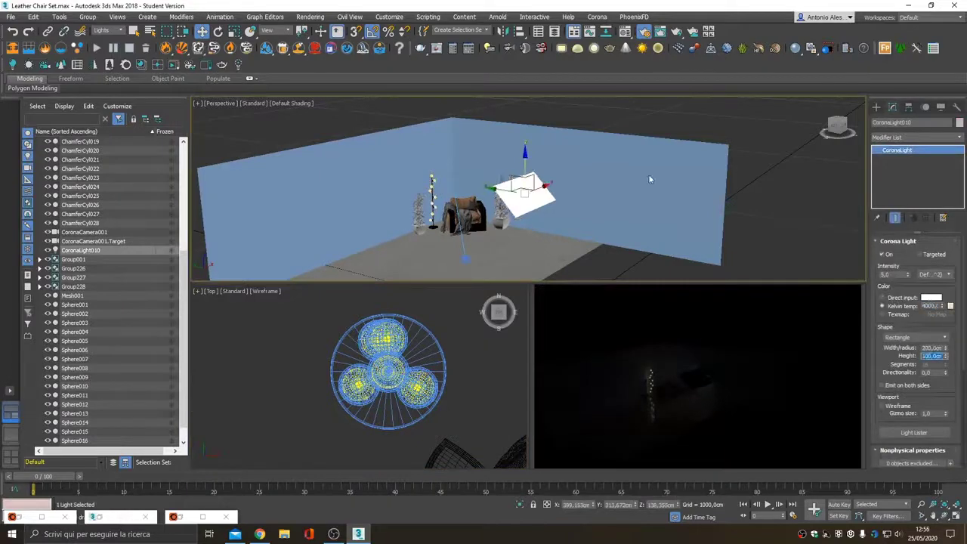
scroll(912, 419, "down", 3)
Shift-rotate a copy of the rectangle light by -90 degrees and view it through the camera.
key("e")
left_click_drag(414, 378, 280, 191, "shift")
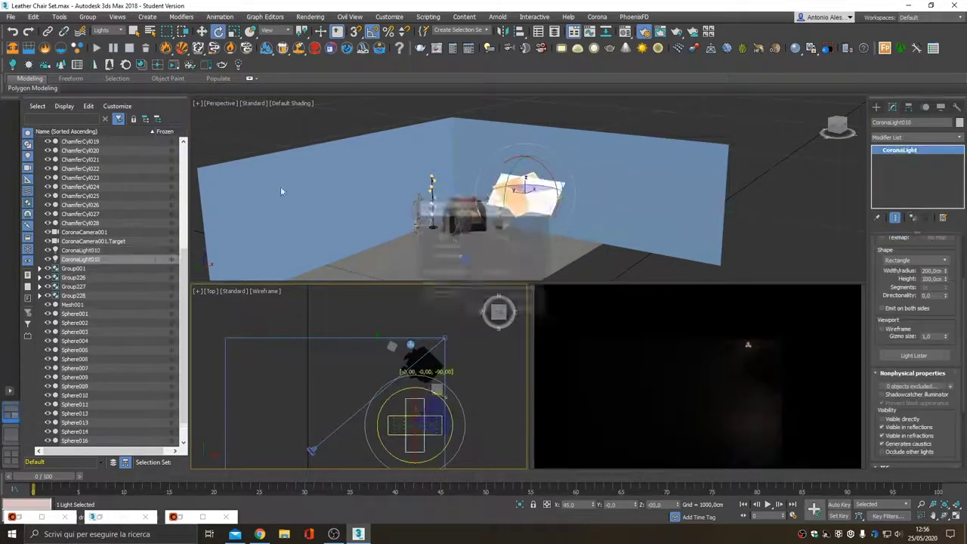
key("c")
left_click(325, 214)
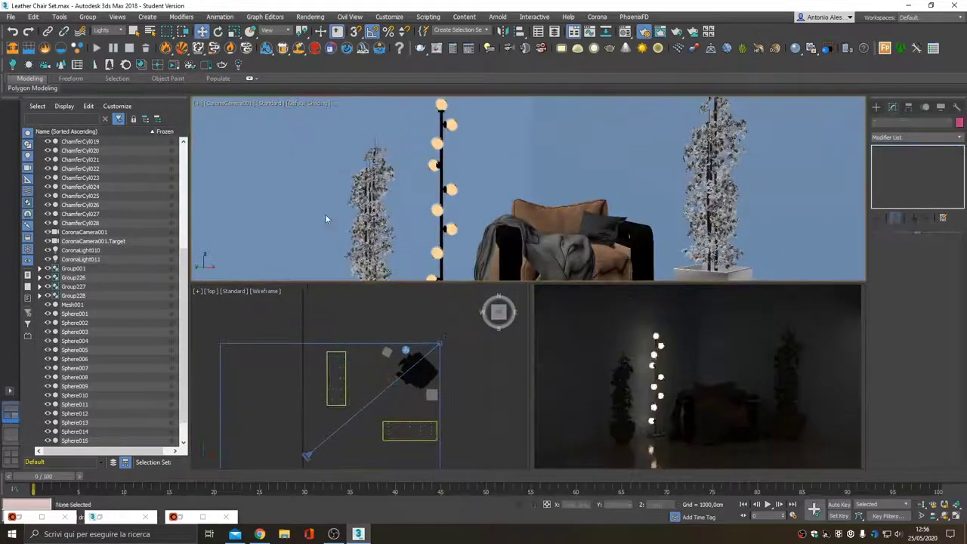
scroll(263, 275, "up", 3)
scroll(264, 275, "up", 3)
Show the safe frame and select the bottom polygons of the stone wall.
key("shift+f")
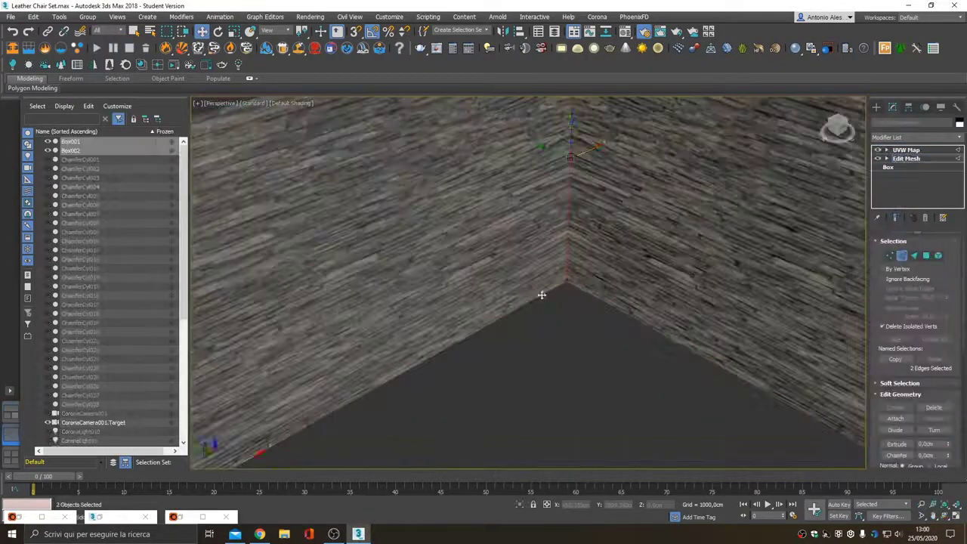
key("4")
middle_click_drag(543, 280, 543, 227, "alt")
scroll(543, 281, "down", 3)
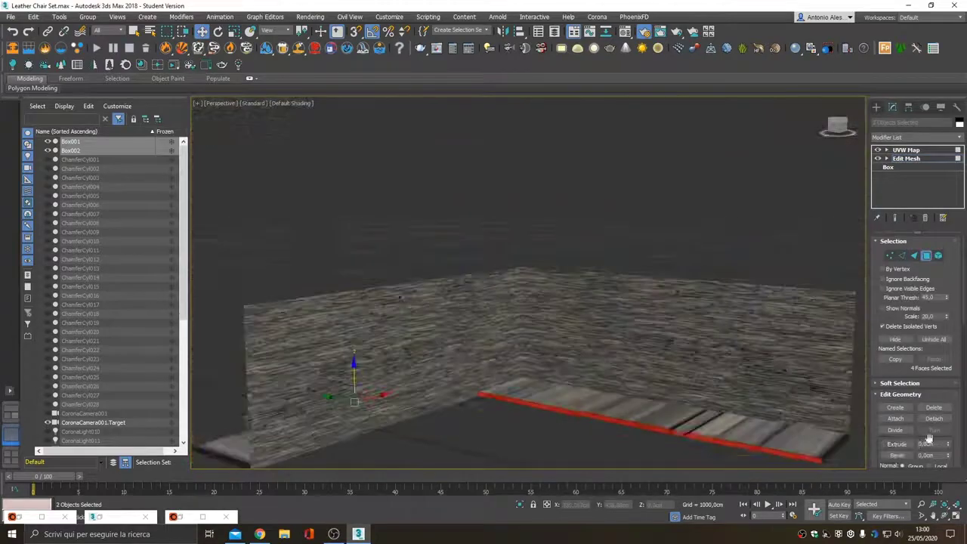
mouse_move(408, 317)
middle_mouse_down("alt")
mouse_move(333, 323)
mouse_move(614, 353)
middle_mouse_up("alt")
left_click(332, 323)
left_click(332, 323)
scroll(614, 352, "up", 2)
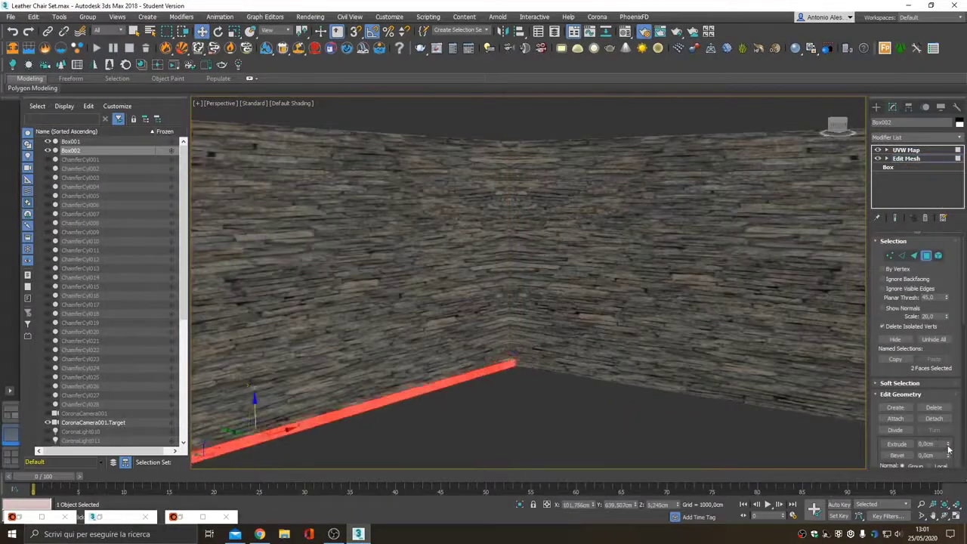
Pick the base edges along the right wall, then leave polygon editing.
mouse_move(845, 447)
middle_mouse_down("alt")
mouse_move(720, 371)
mouse_move(520, 415)
middle_mouse_up("alt")
scroll(720, 371, "up", 3)
key("F3")
left_click(520, 410)
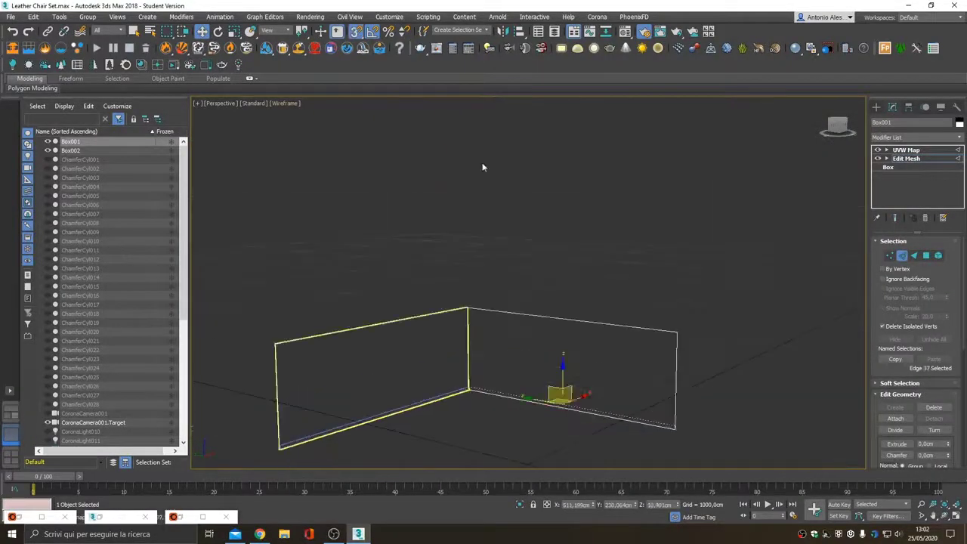
key("F3")
middle_click_drag(552, 367, 617, 421, "alt")
key("4")
scroll(590, 297, "up", 2)
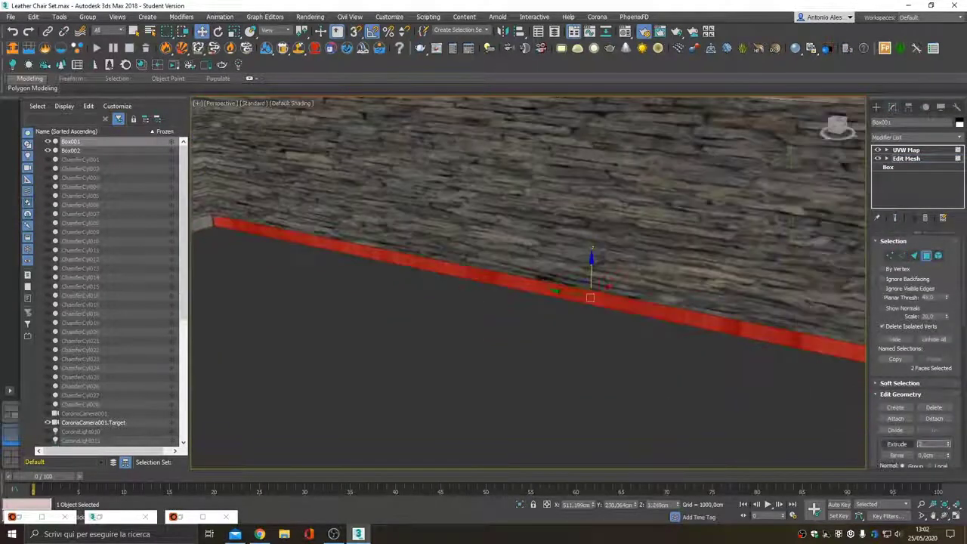
mouse_move(590, 297)
middle_mouse_down("alt")
mouse_move(529, 339)
mouse_move(505, 328)
middle_mouse_up("alt")
key("4")
scroll(505, 328, "down", 3)
scroll(505, 328, "up", 4)
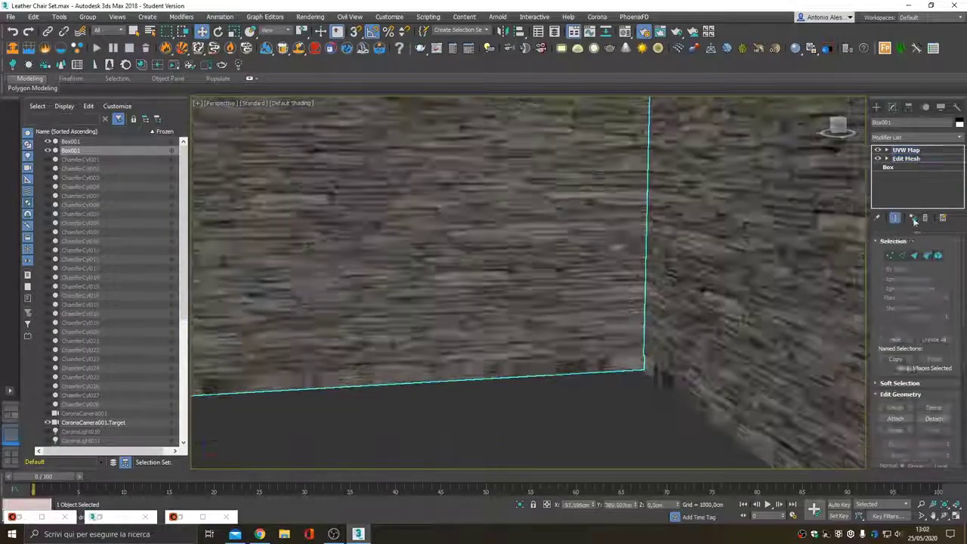
scroll(745, 355, "up", 3)
Detach the baseboard strip polygons as a separate mesh.
left_click(679, 426)
left_click(926, 255)
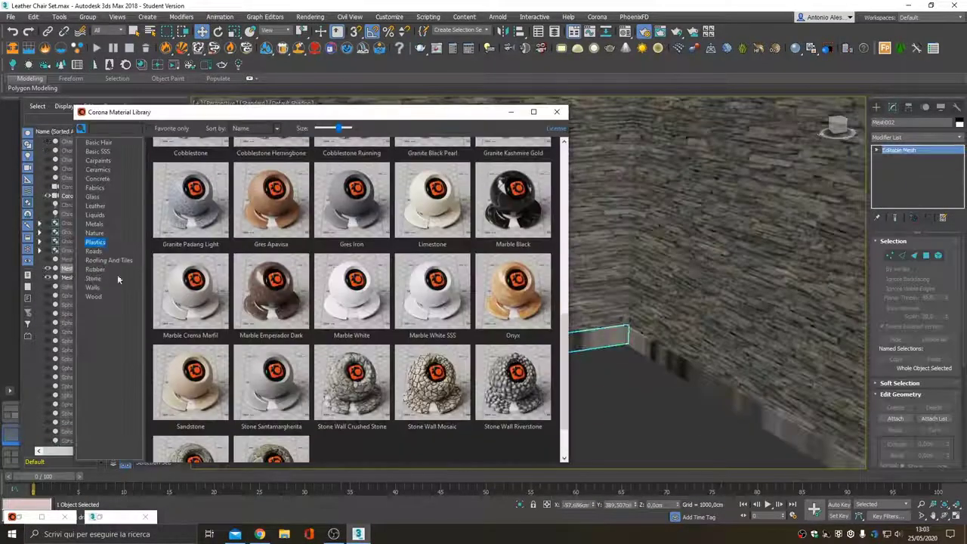
left_click(95, 241)
scroll(455, 180, "up", 2)
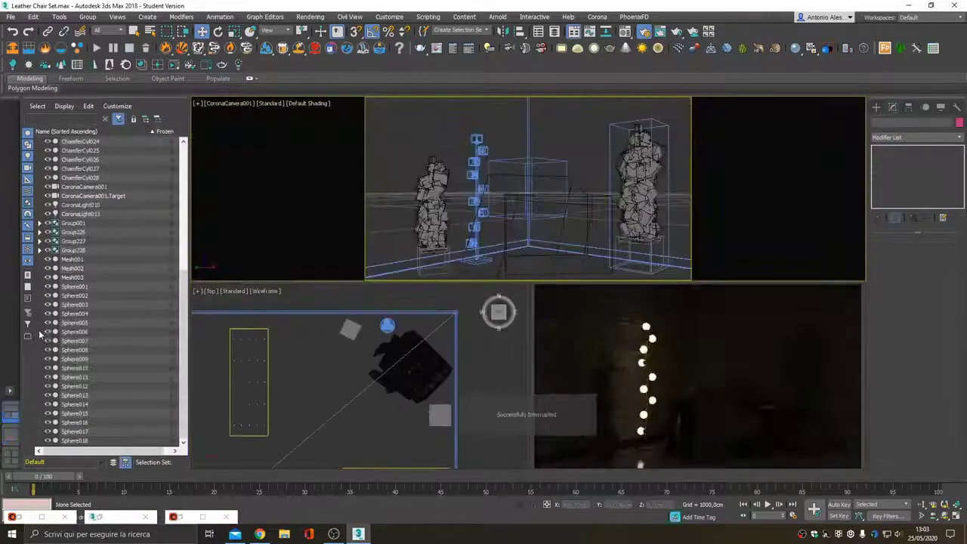
left_click(555, 238)
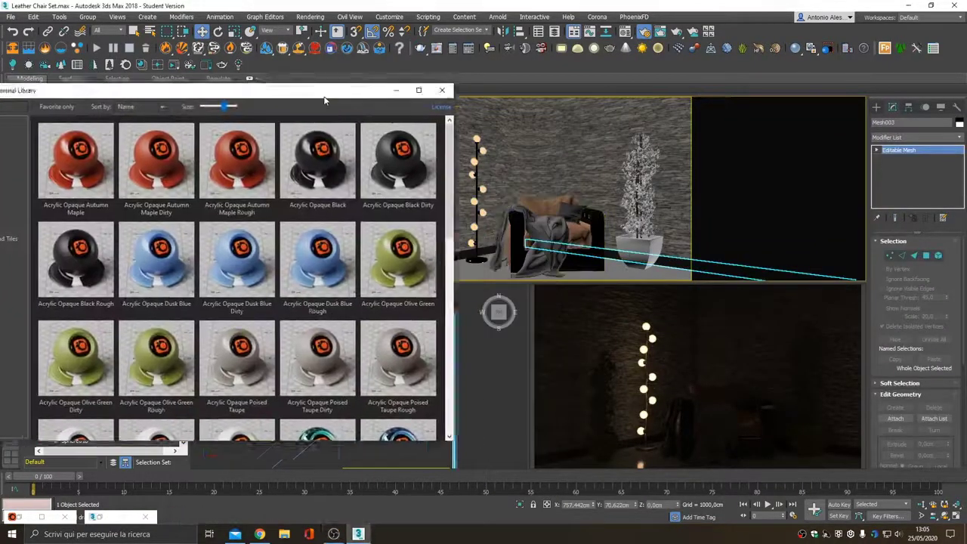
left_click_drag(151, 86, 229, 80)
left_click(97, 192)
scroll(281, 306, "down", 5)
scroll(281, 305, "down", 5)
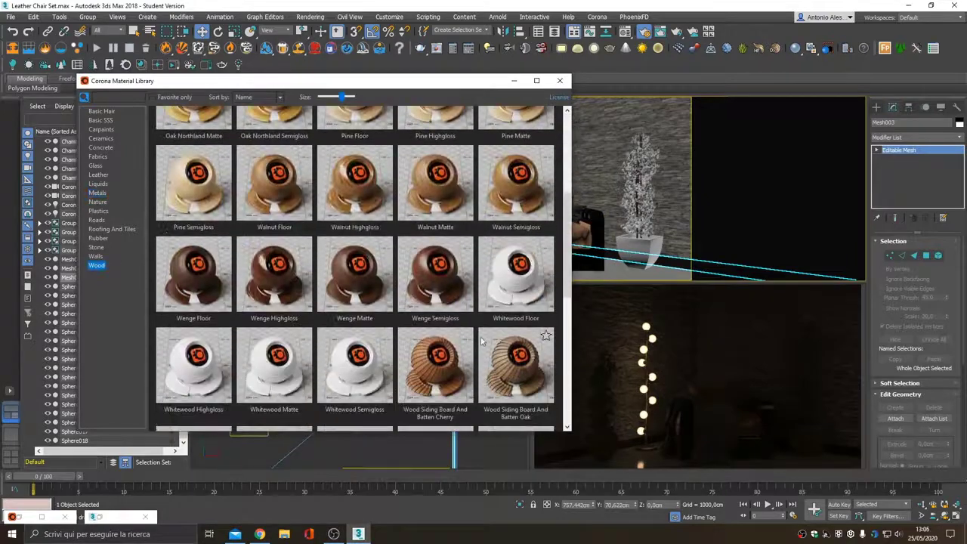
scroll(281, 306, "down", 5)
left_click(98, 237)
left_click(99, 210)
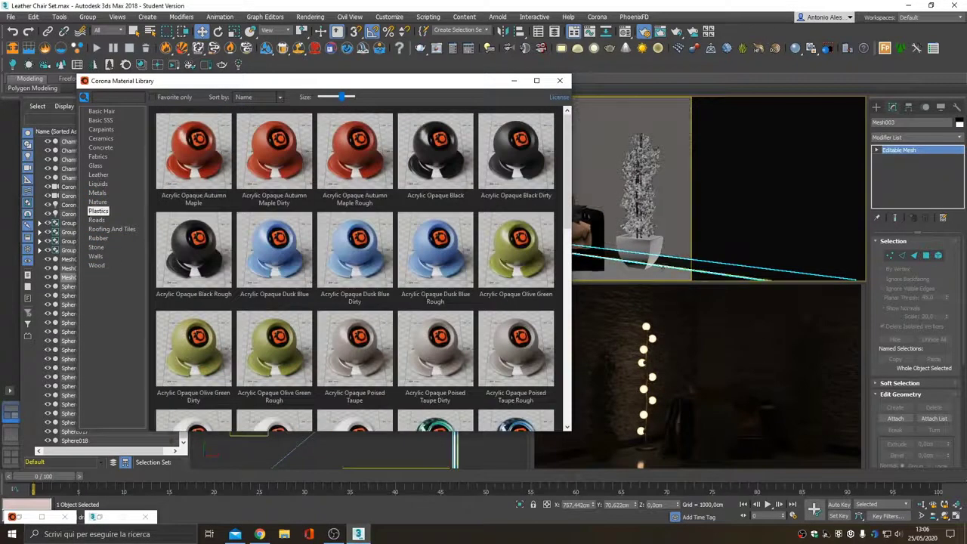
left_click(619, 263)
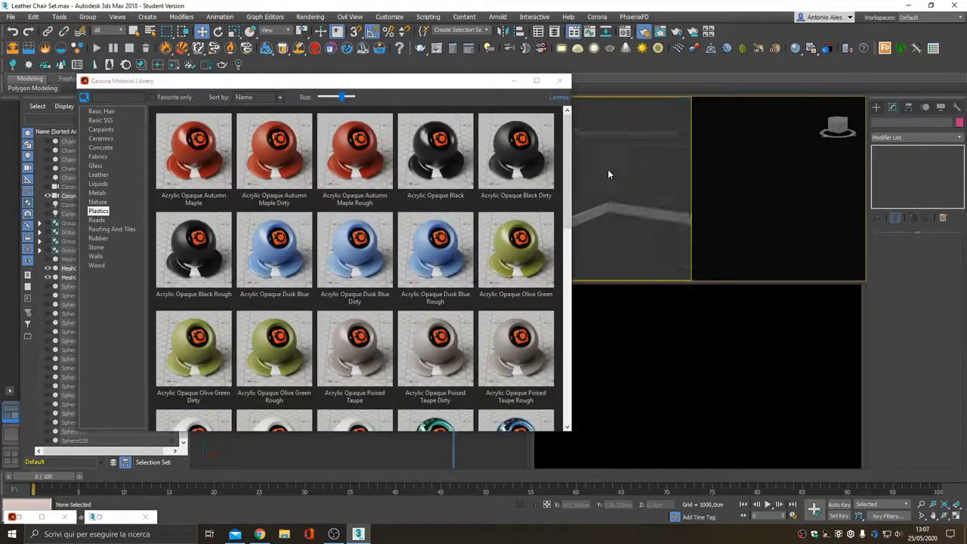
key("Down")
key("Down")
key("Down")
scroll(355, 272, "down", 3)
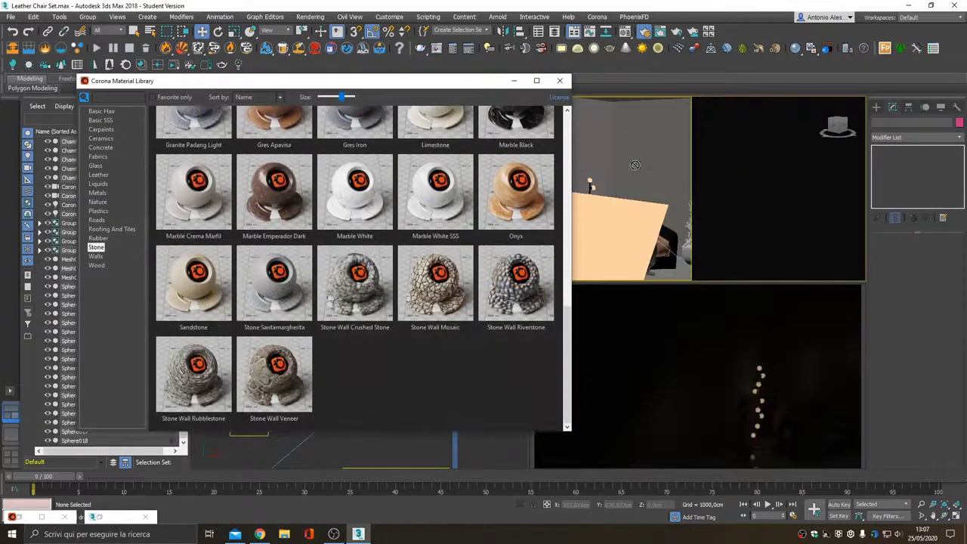
left_click(646, 160)
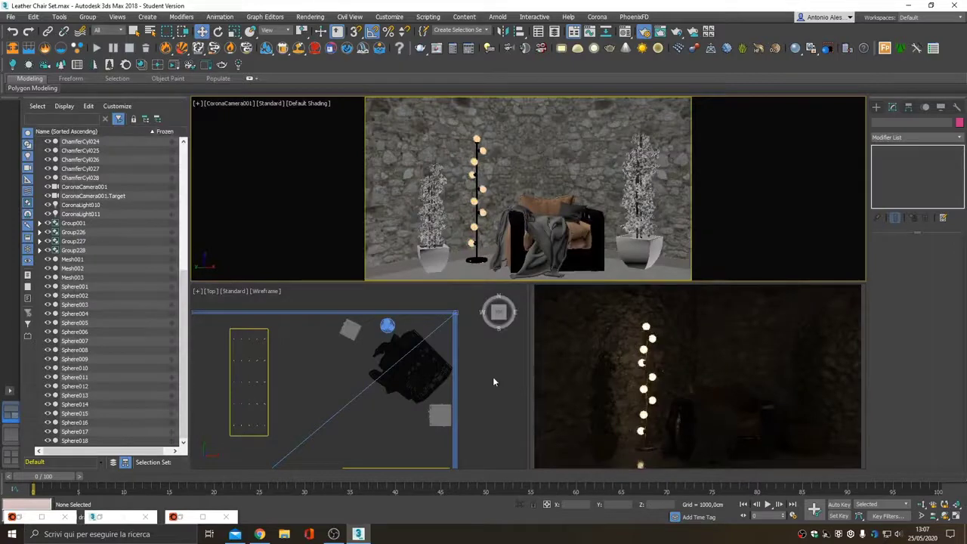
Set the first rectangle light's intensity to 10.
left_click(641, 336)
double_click(893, 274)
type("10")
key("Return")
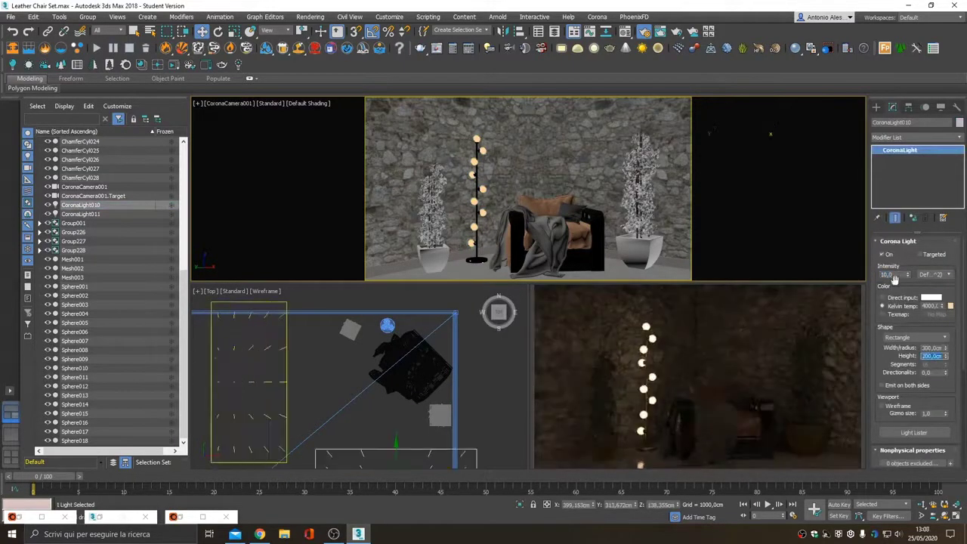
Rotate-clone CoronaLight011 as an instance, CoronaLight012, angled beside the armchair.
left_click(476, 140)
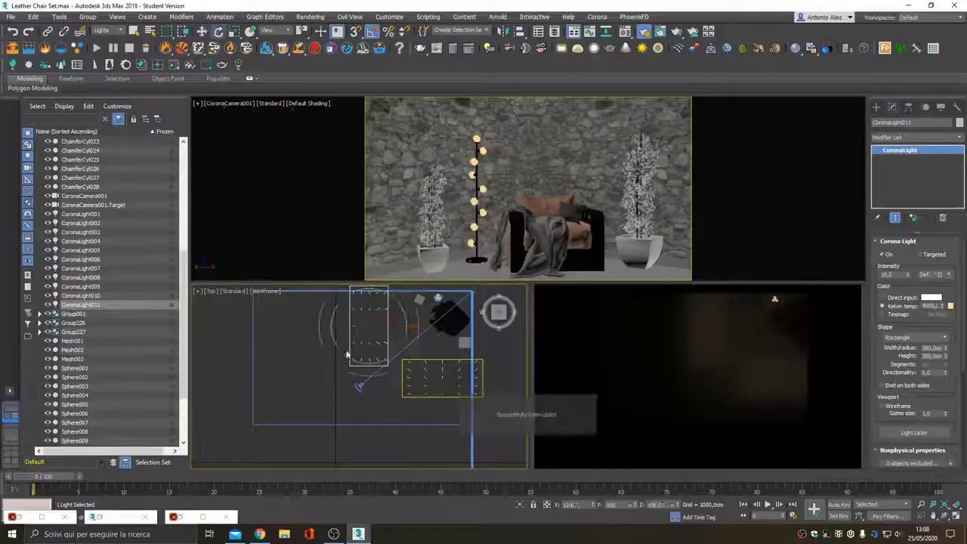
left_click_drag(453, 332, 486, 333, "shift")
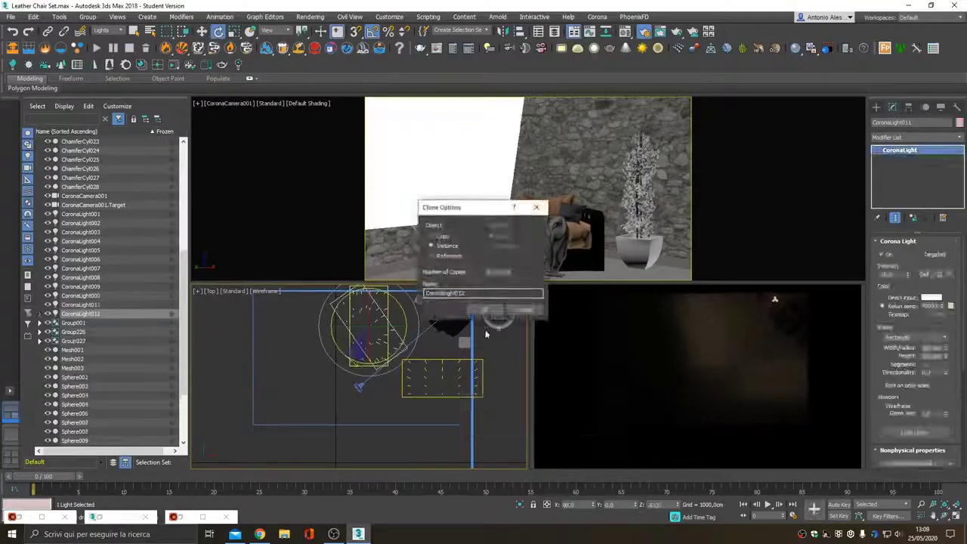
key("Return")
key("w")
key("f")
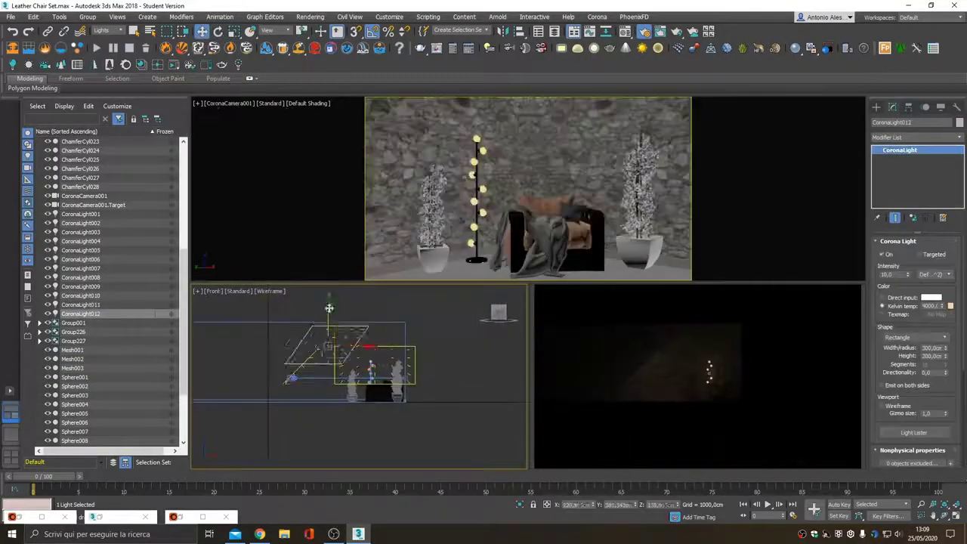
key("t")
Switch the lower-left view to Front and select the left plant group.
left_click(329, 233)
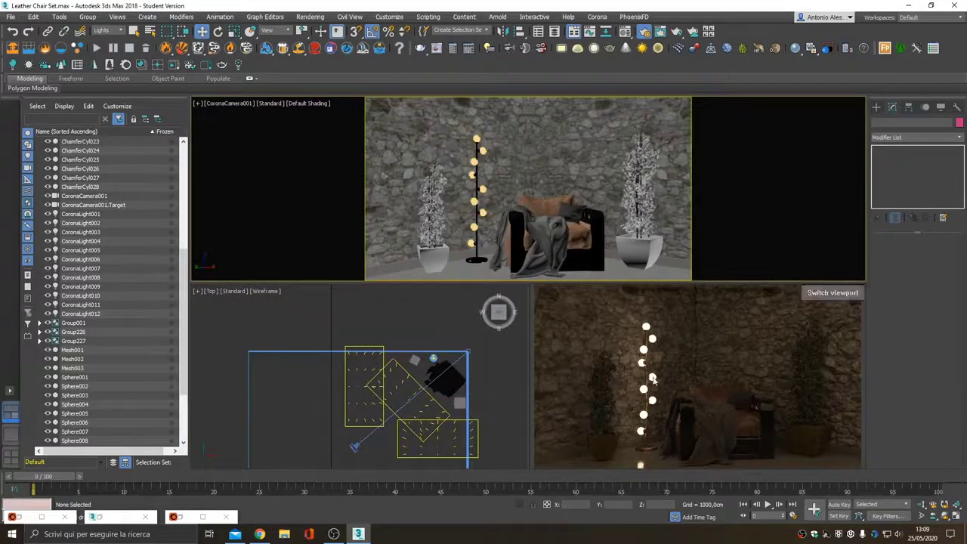
key("f")
left_click(410, 371)
Frame the plant and hang the Picture_set_002 frames on the stone wall.
key("z")
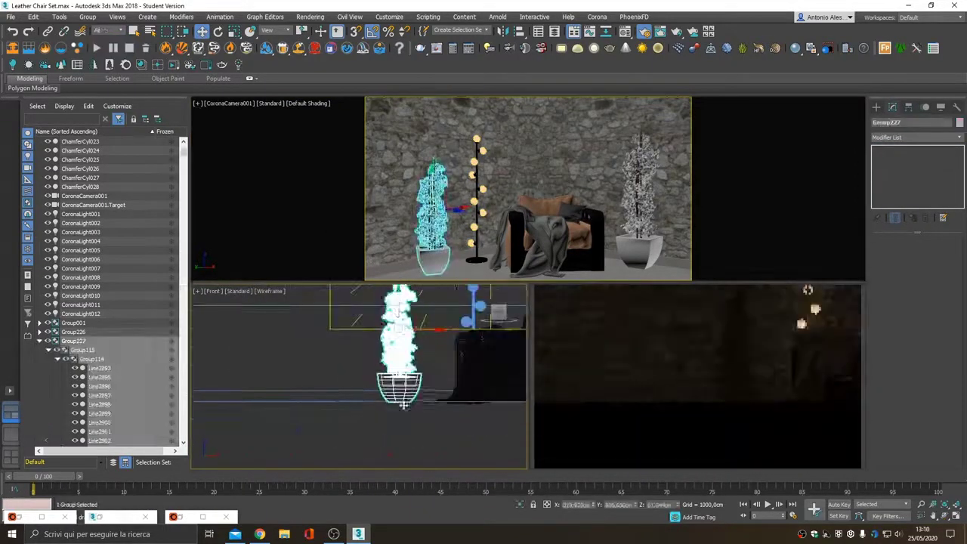
scroll(361, 403, "down", 3)
left_click(361, 403)
key("t")
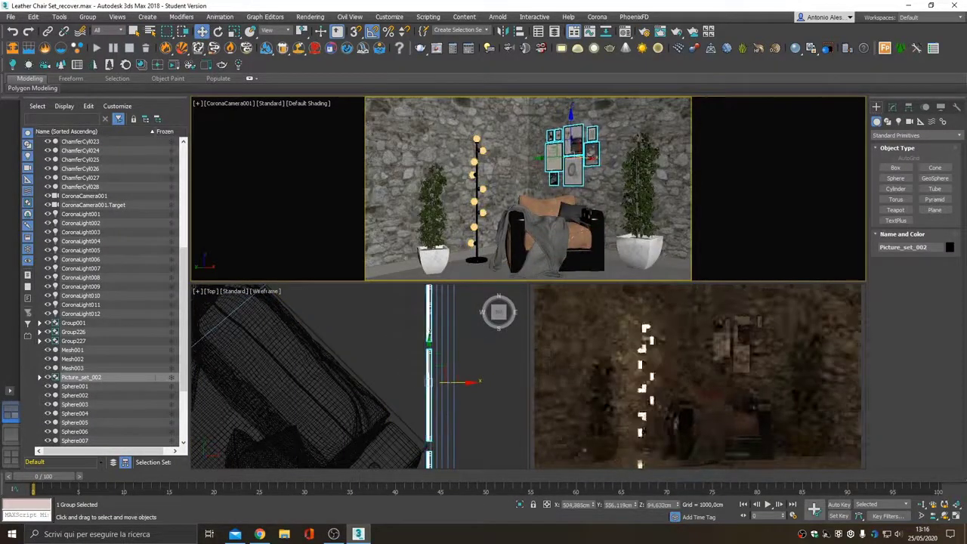
left_click(528, 179)
Draw Plane001 as a rug plane on the floor in front of the armchair.
scroll(340, 370, "down", 6)
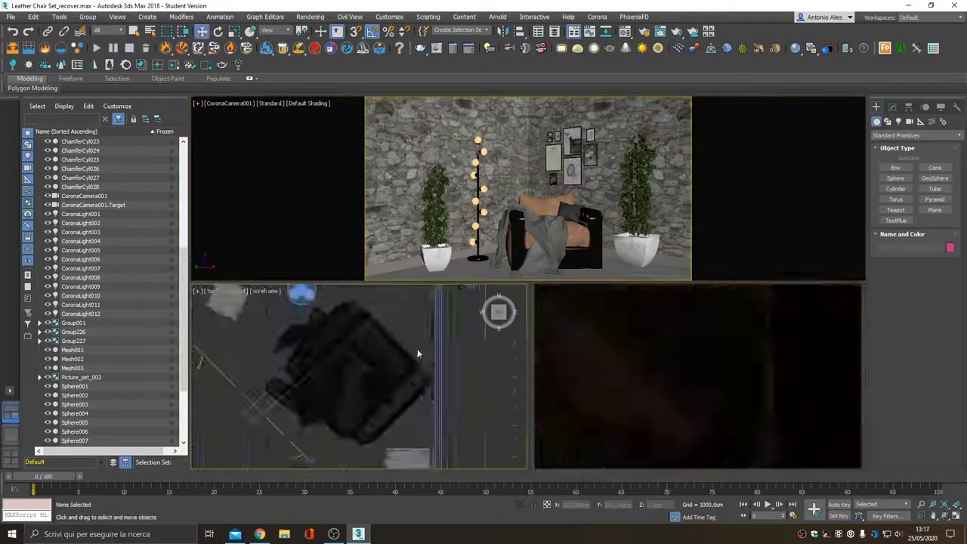
left_click(934, 209)
left_click_drag(388, 344, 450, 377)
key("w")
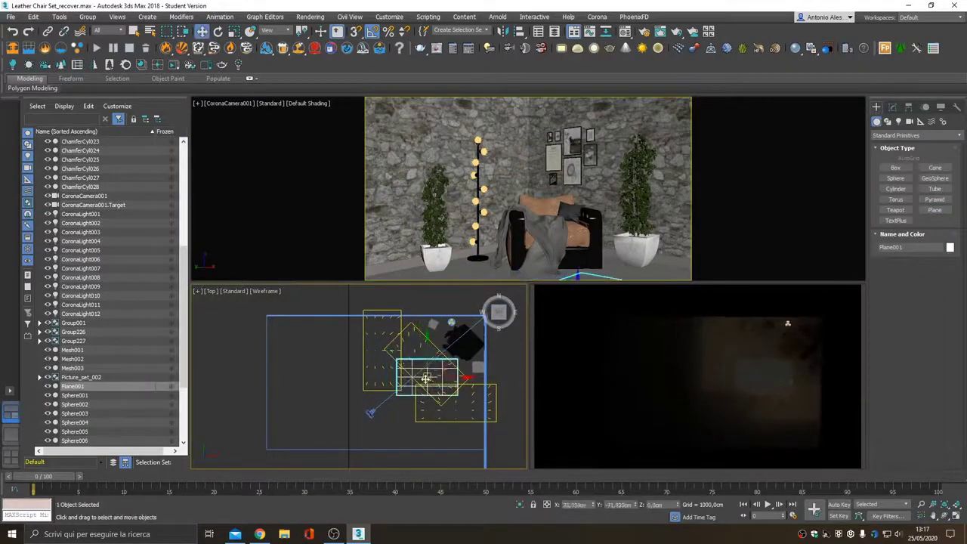
left_click(465, 342)
scroll(464, 341, "up", 5)
left_click(423, 406)
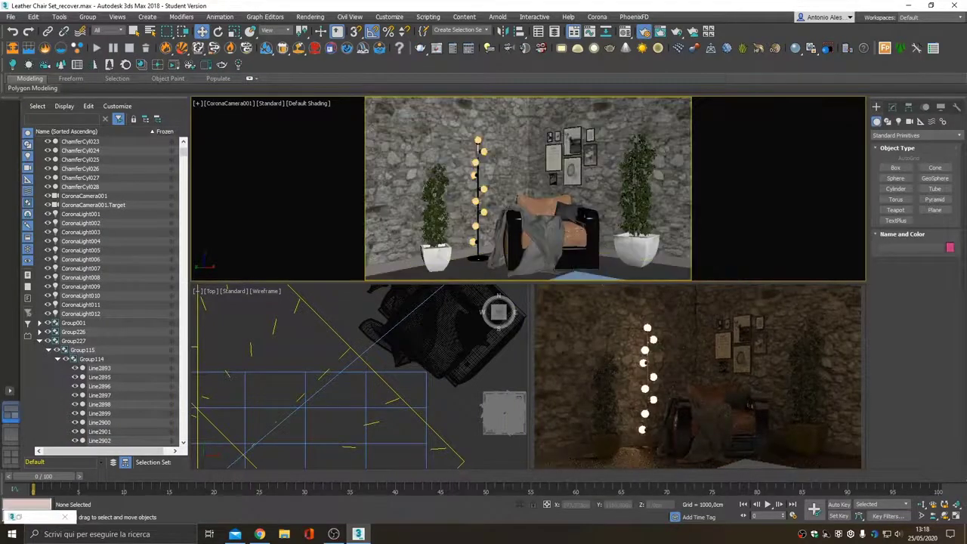
Add a Box UVW Map modifier at 50 cm to Plane001.
left_click(73, 386)
key("p")
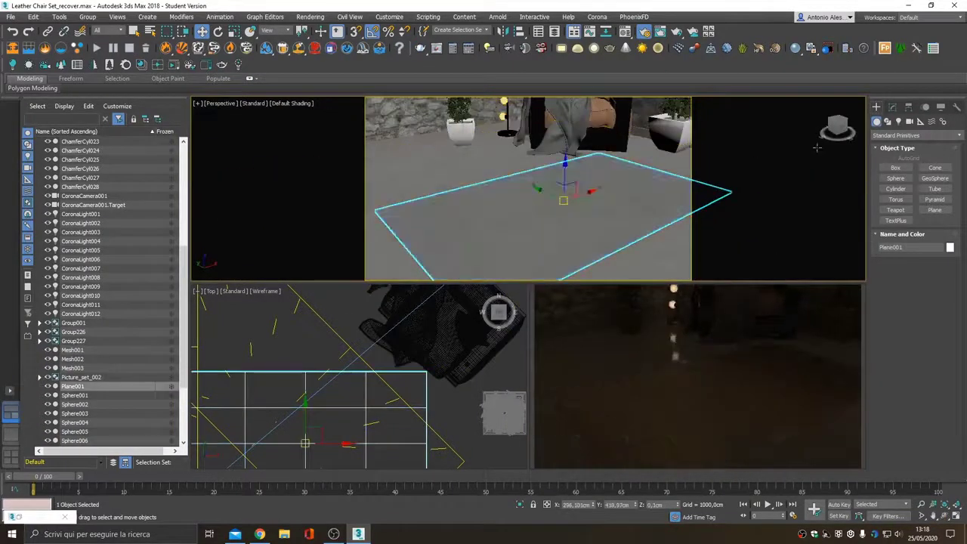
left_click(891, 107)
left_click(916, 137)
left_click(906, 425)
scroll(604, 187, "up", 3)
scroll(604, 187, "down", 3)
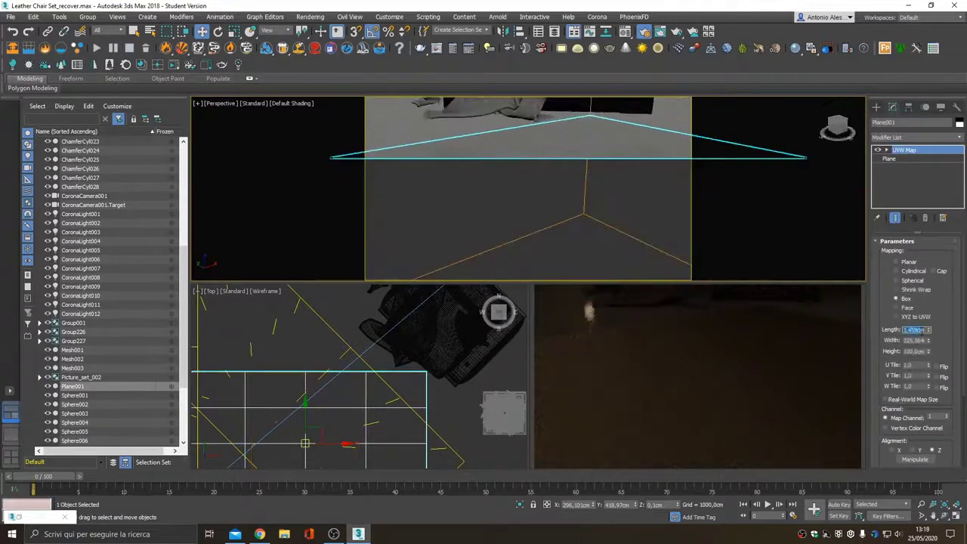
scroll(604, 186, "down", 2)
left_click_drag(887, 310, 887, 266)
key("c")
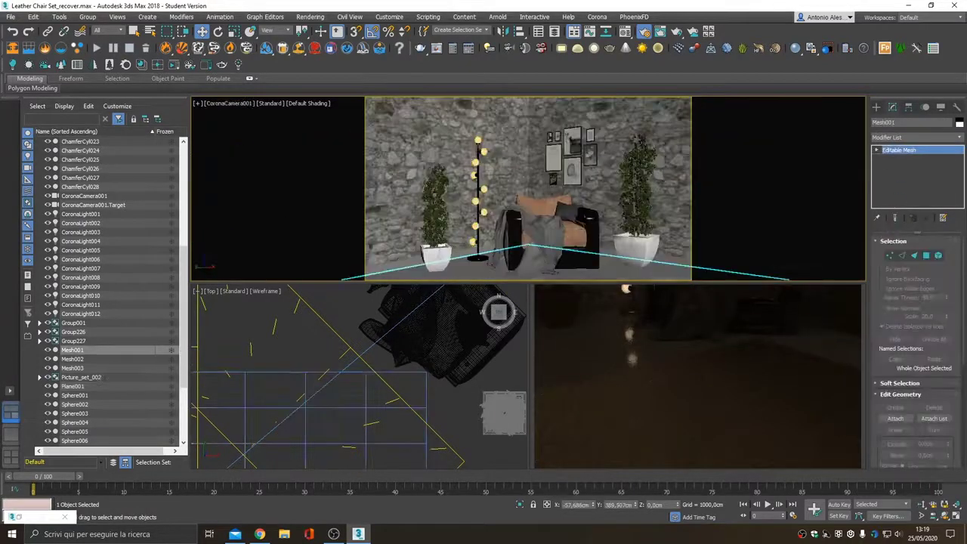
Apply the Carpet Soft Rug material from the Corona Material Library to the rug plane.
left_click(616, 270)
scroll(377, 340, "down", 1)
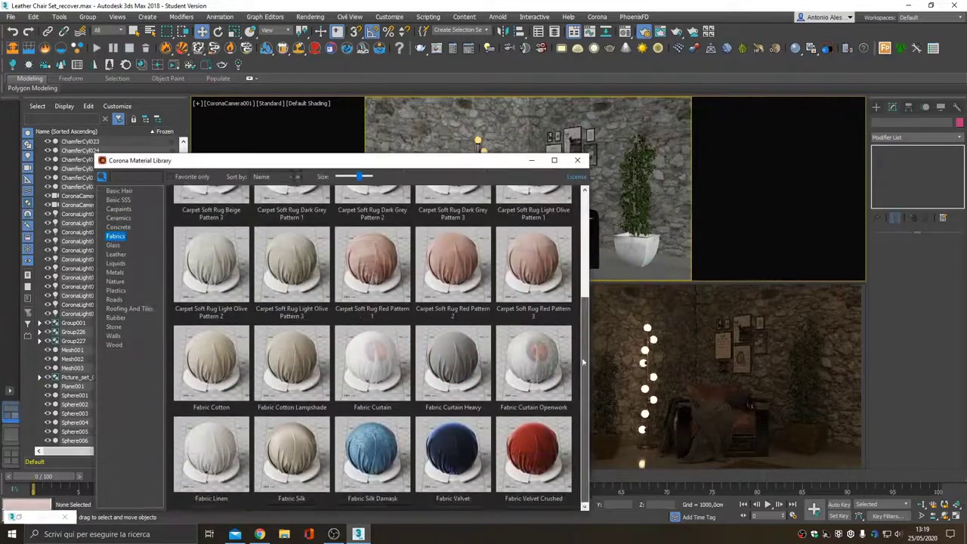
left_click_drag(227, 160, 98, 145)
key("p")
scroll(573, 232, "up", 3)
left_click(573, 232)
scroll(573, 232, "down", 5)
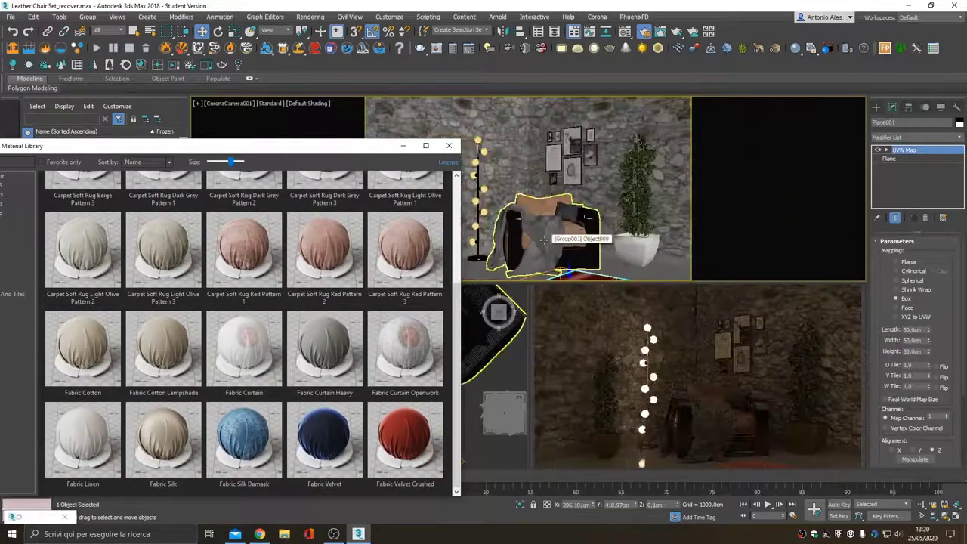
middle_click_drag(573, 232, 529, 248, "alt")
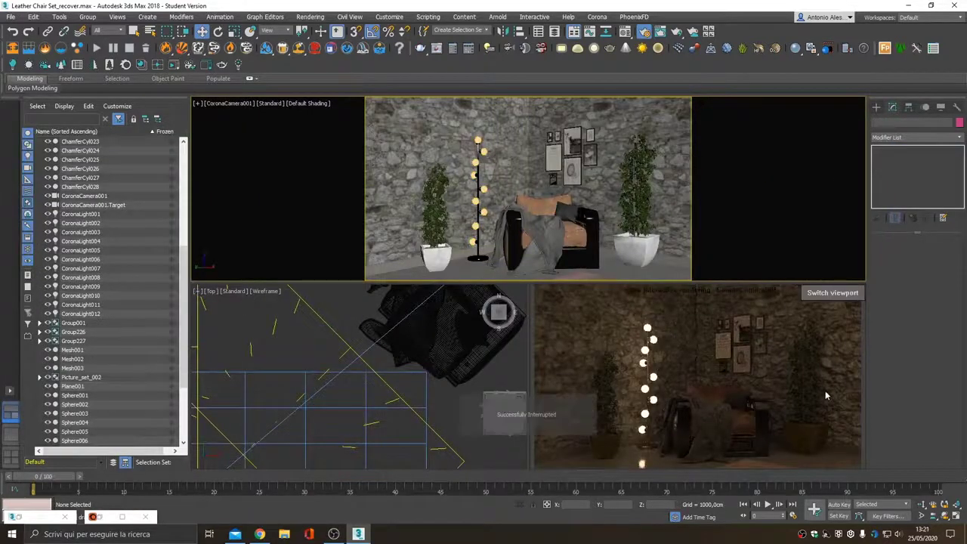
Production-render a Corona test image of the lit corner and inspect the result.
key("shift+q")
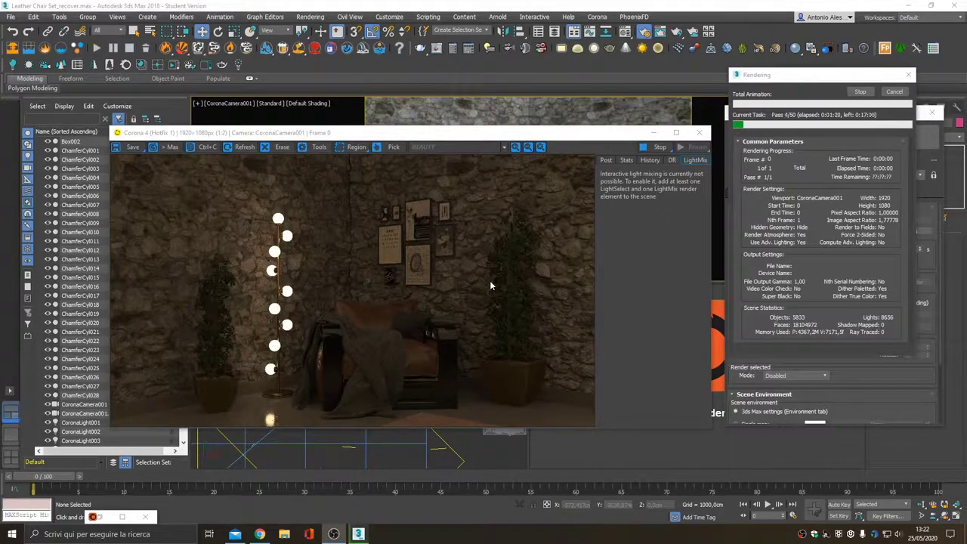
scroll(489, 280, "up", 2)
scroll(324, 291, "down", 2)
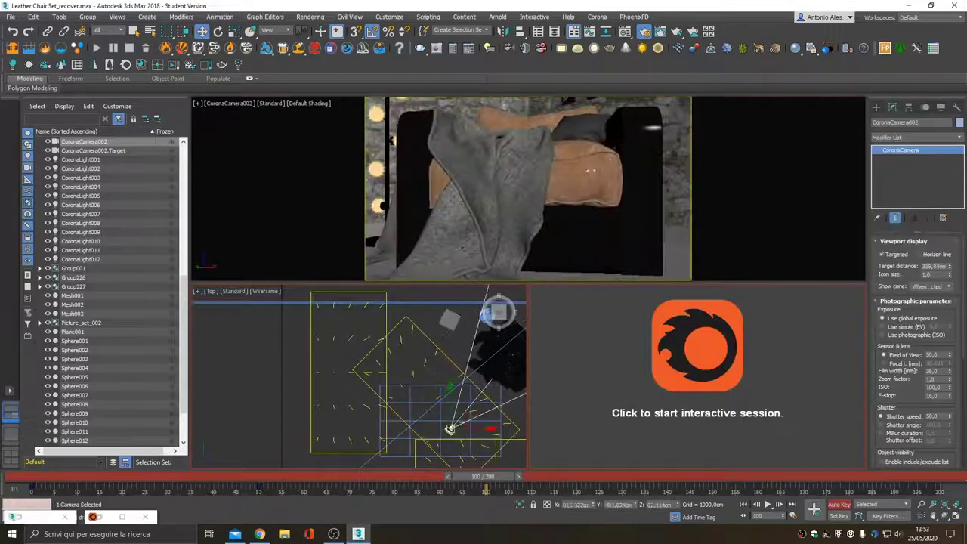
Reposition CoronaCamera002, maximise its view, and create a 'Frame HD' output folder.
mouse_move(451, 429)
left_mouse_down()
mouse_move(465, 462)
mouse_move(372, 487)
left_mouse_up()
key("alt+w")
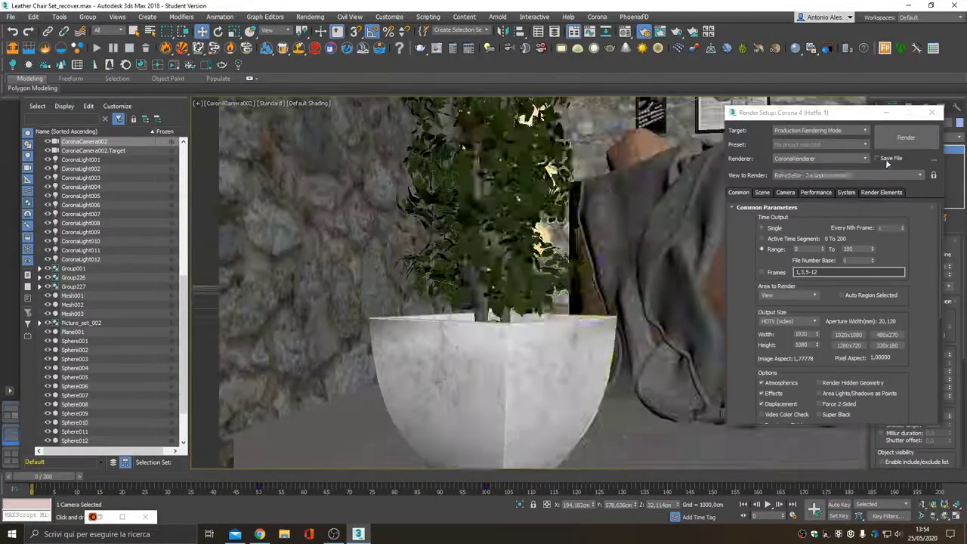
left_click(887, 160)
left_click(729, 411)
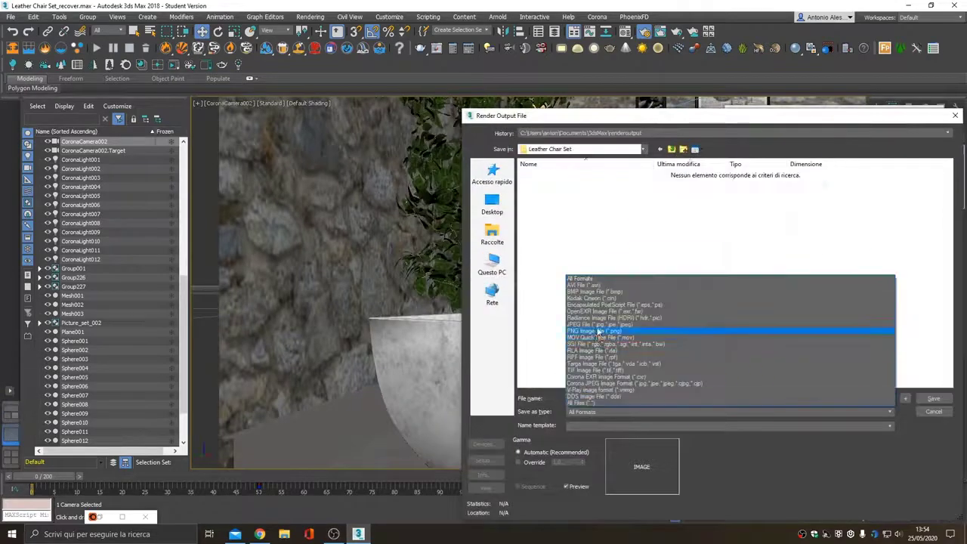
left_click(631, 328)
type("Frame HD")
key("Return")
Set the frames to save as JPG in the Frame HD folder and render frames 0–100.
double_click(534, 175)
left_click(932, 397)
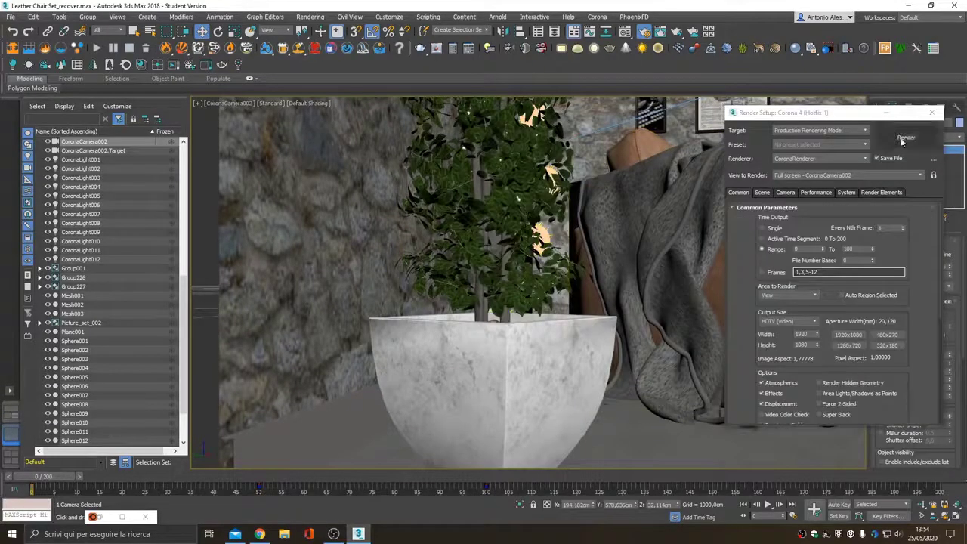
left_click(895, 143)
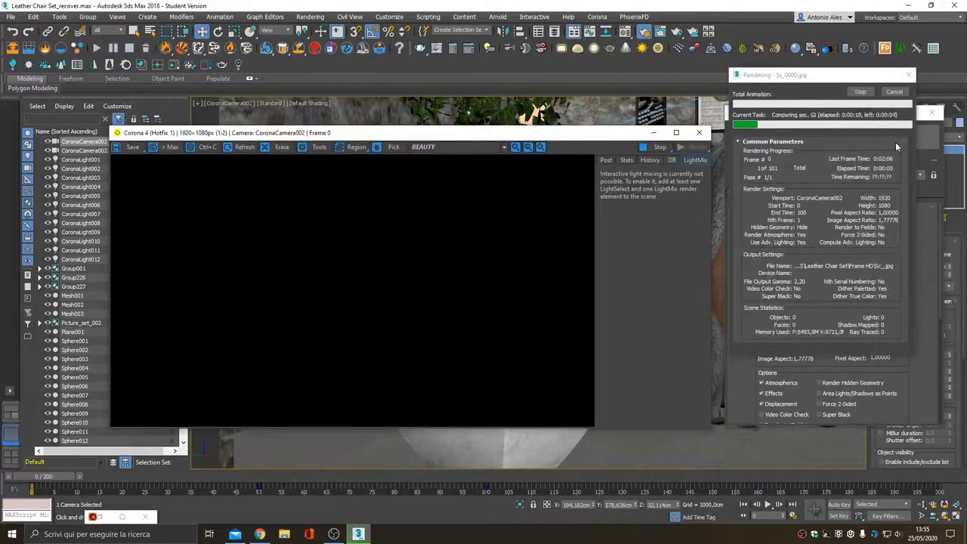